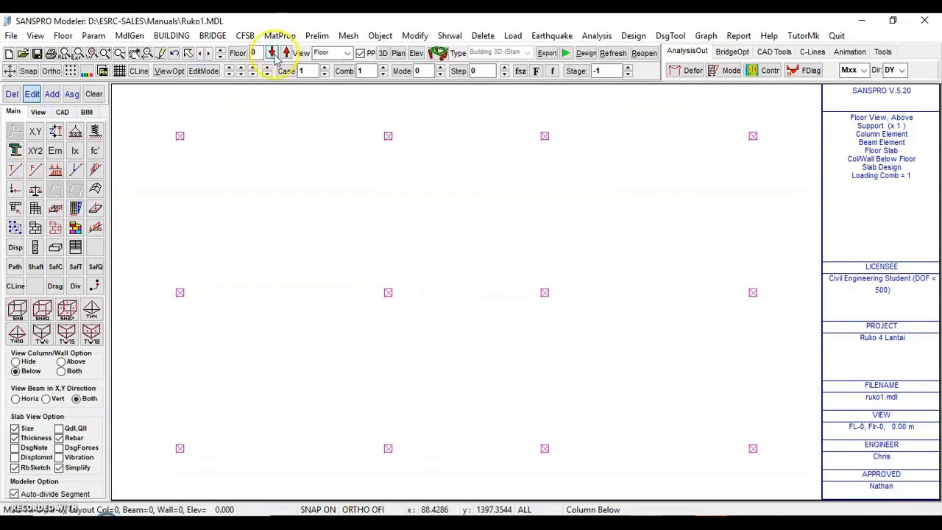
Display the support reactions at floor 0, reloading the model's results before viewing them again
right_click(581, 155)
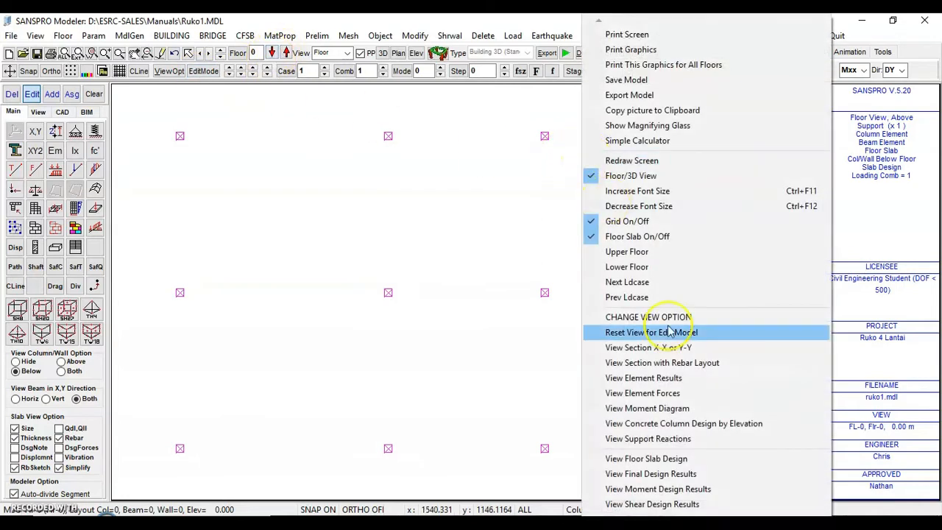
click(682, 438)
click(564, 315)
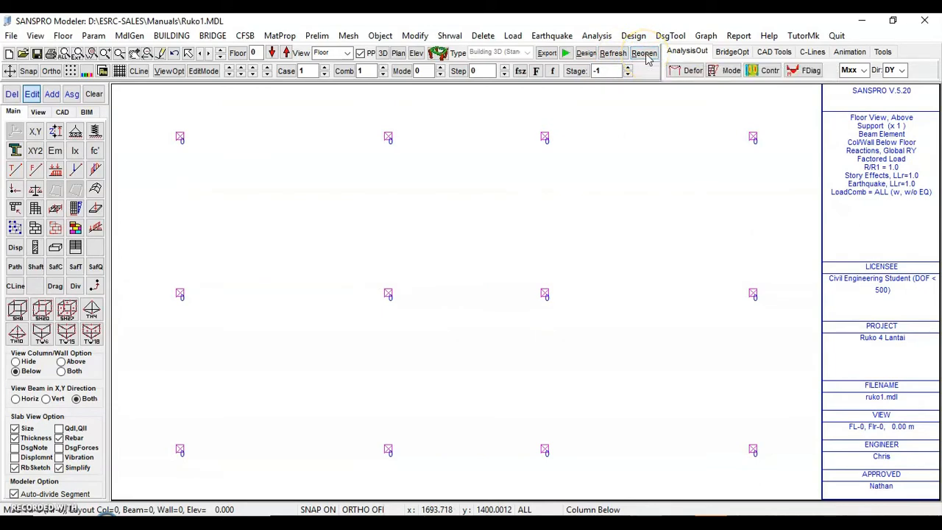
right_click(627, 143)
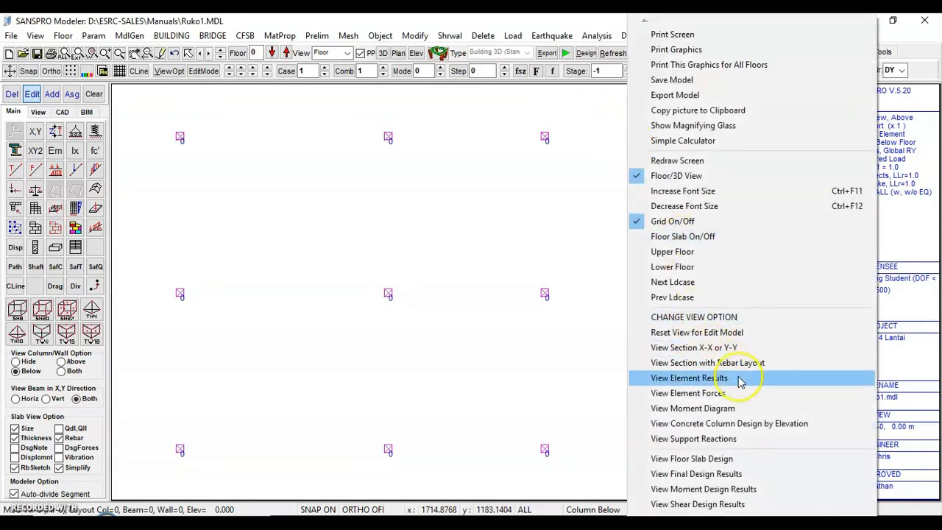
click(718, 438)
click(577, 316)
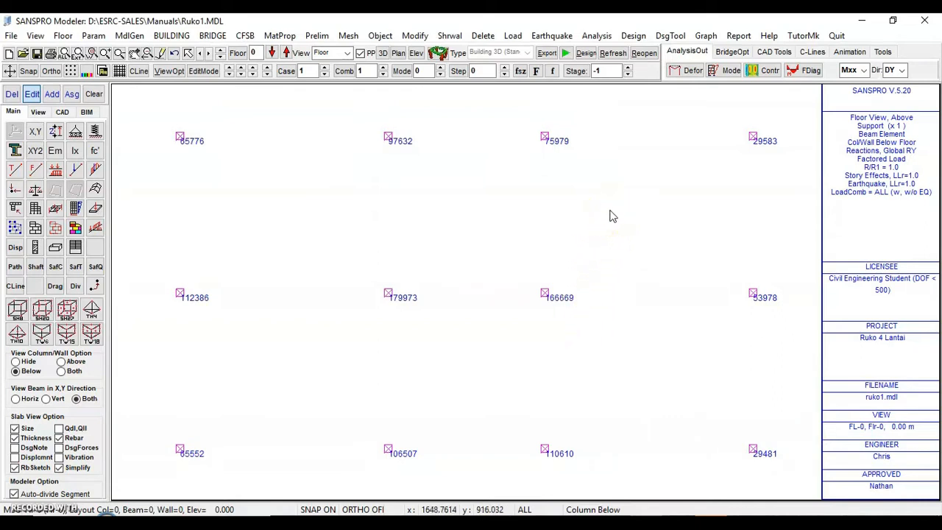
right_click(603, 151)
click(666, 317)
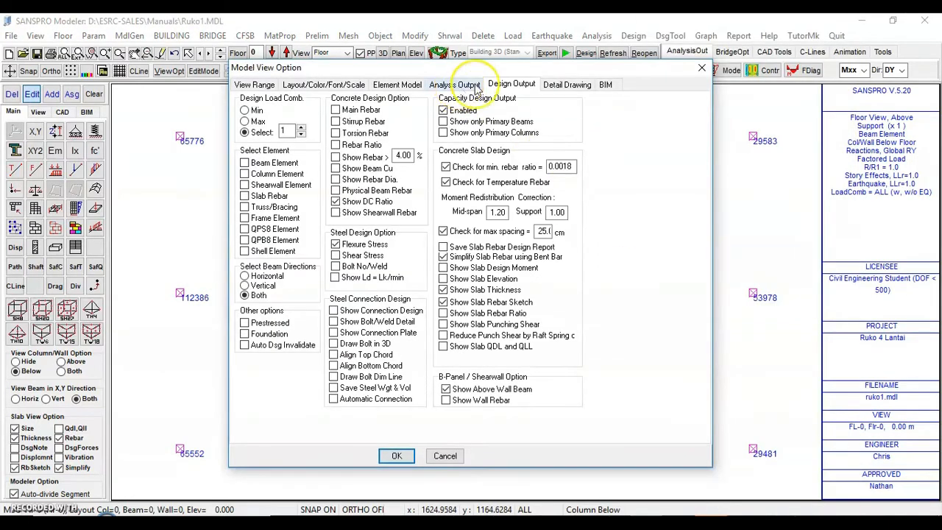
click(701, 69)
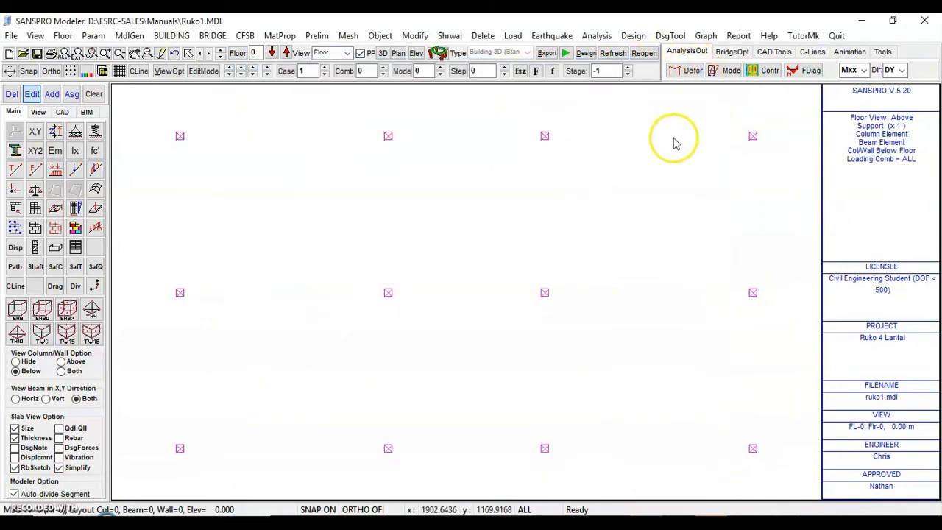
In the analysis output view options, enable unfactored support reactions, the column axial live load reduction factor and the earthquake live load reduction
right_click(594, 151)
click(658, 316)
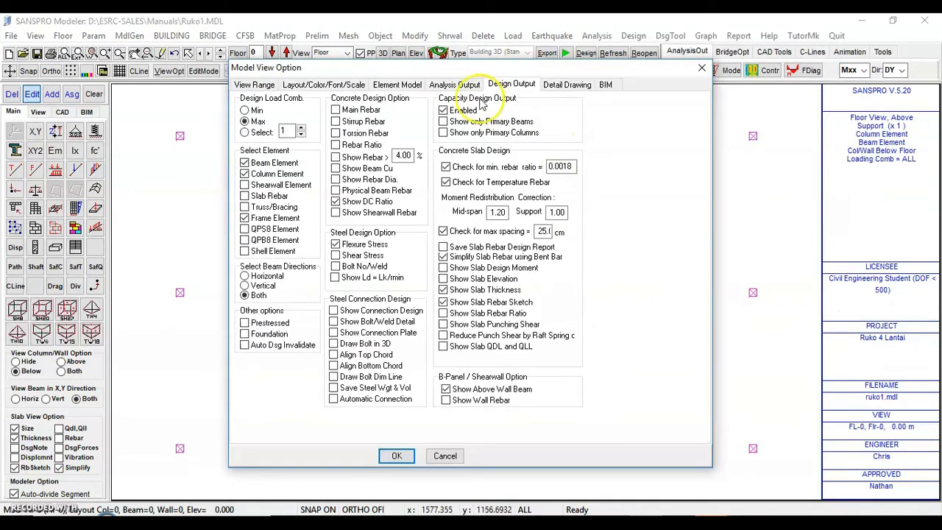
click(455, 85)
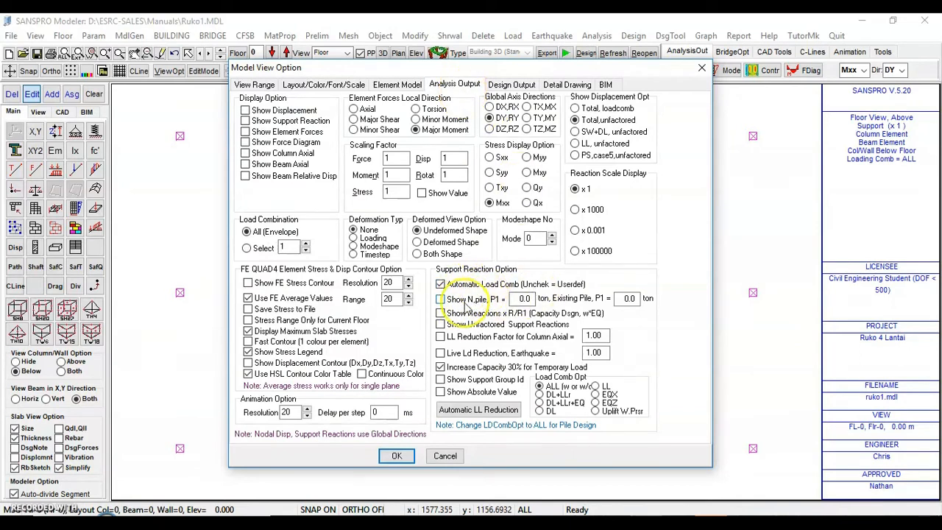
click(467, 323)
click(464, 337)
click(468, 354)
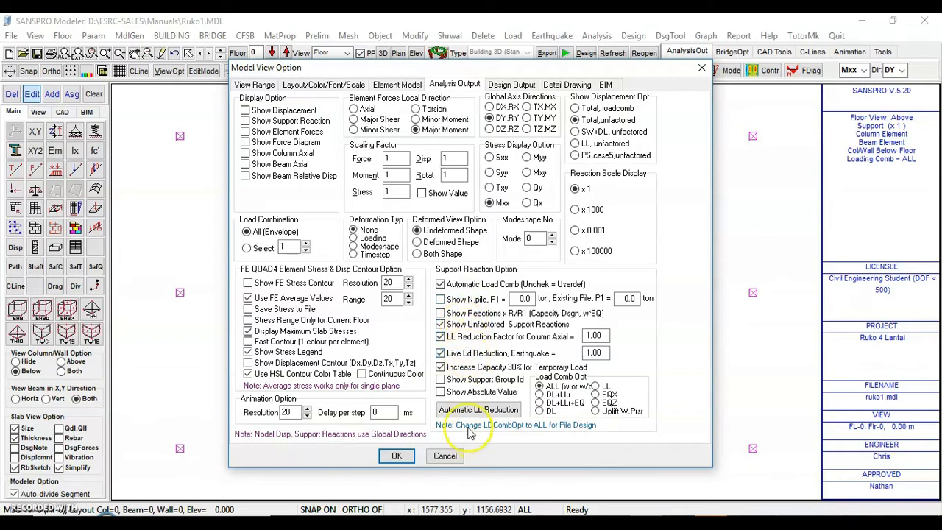
Apply the automatic live load reduction factors of 0.7 for column axial and 0.5 for earthquake
click(490, 411)
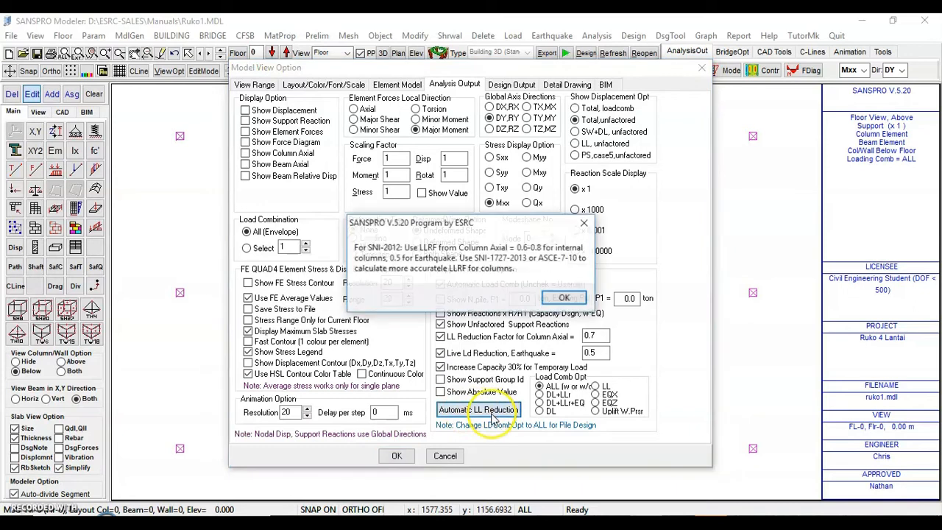
click(563, 296)
click(591, 353)
click(593, 335)
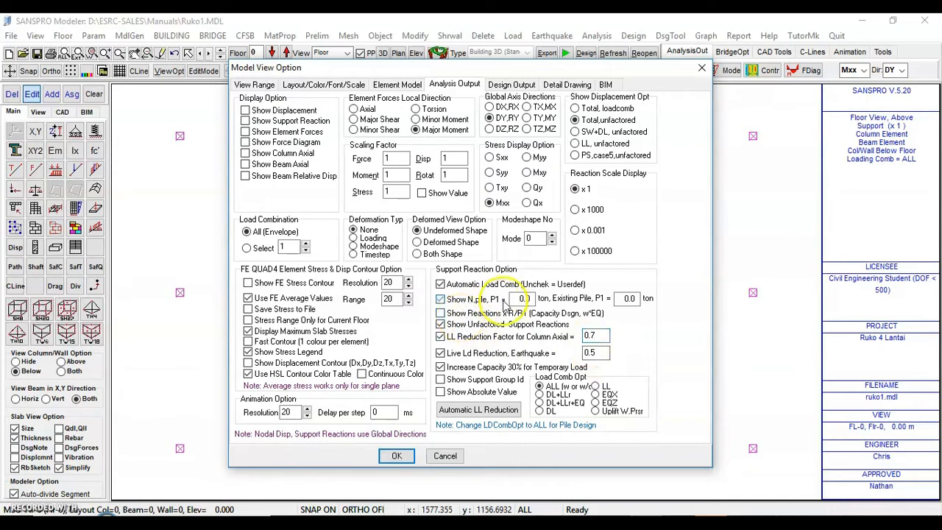
Enable the display of pile numbers with a single-pile capacity P1 of 32 ton and apply the view options
drag(532, 300, 520, 300)
text(4)
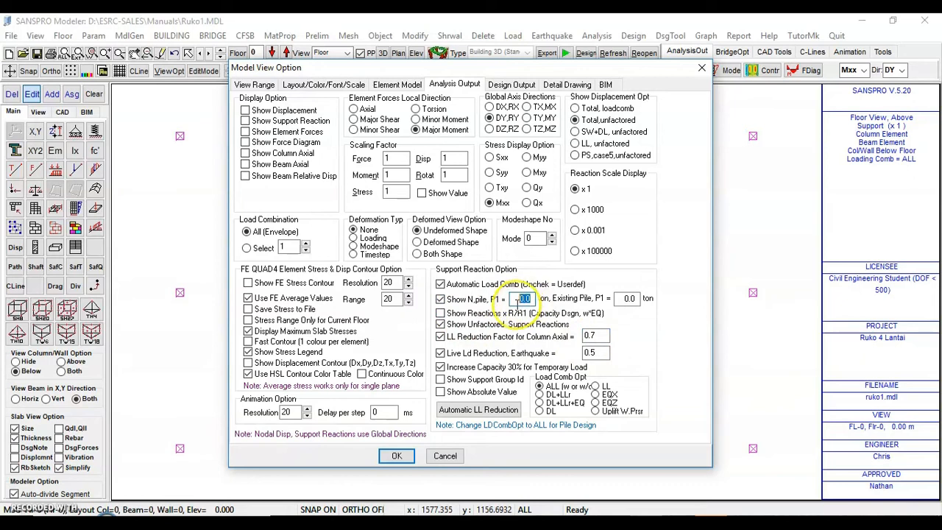
text(0)
click(631, 298)
click(532, 298)
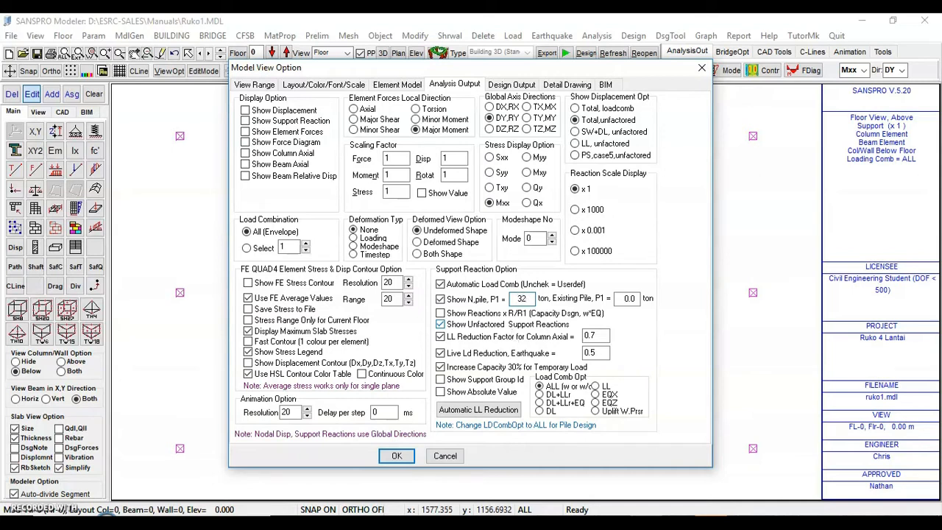
click(396, 457)
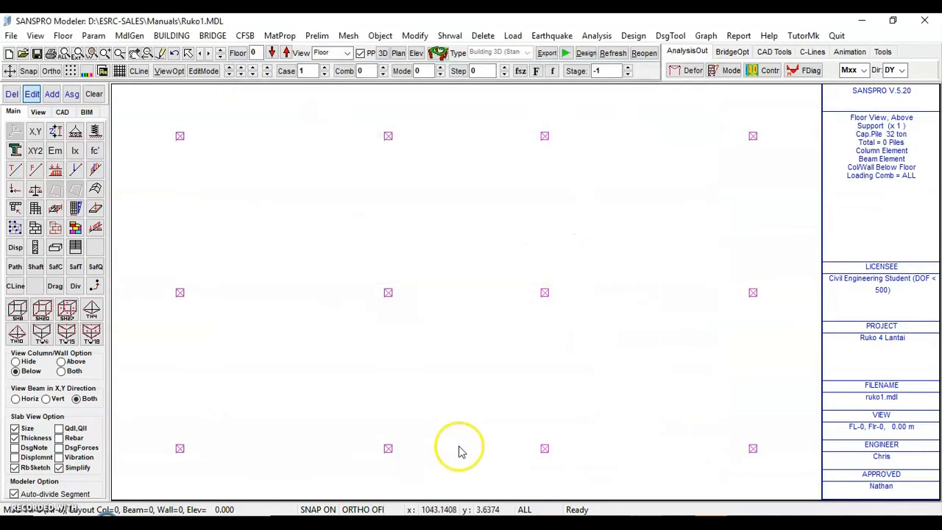
Display the support reactions with the required number of piles per column, and enlarge the label text
right_click(549, 183)
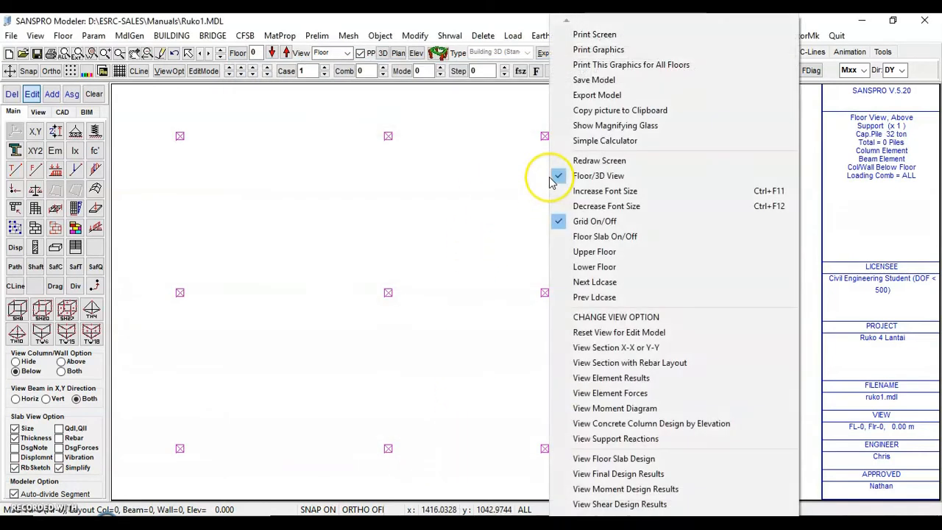
click(626, 440)
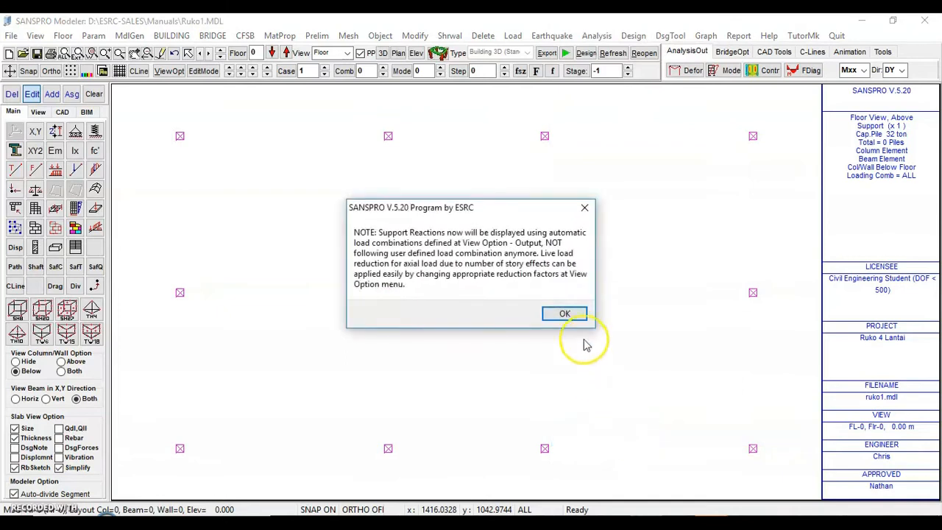
click(565, 314)
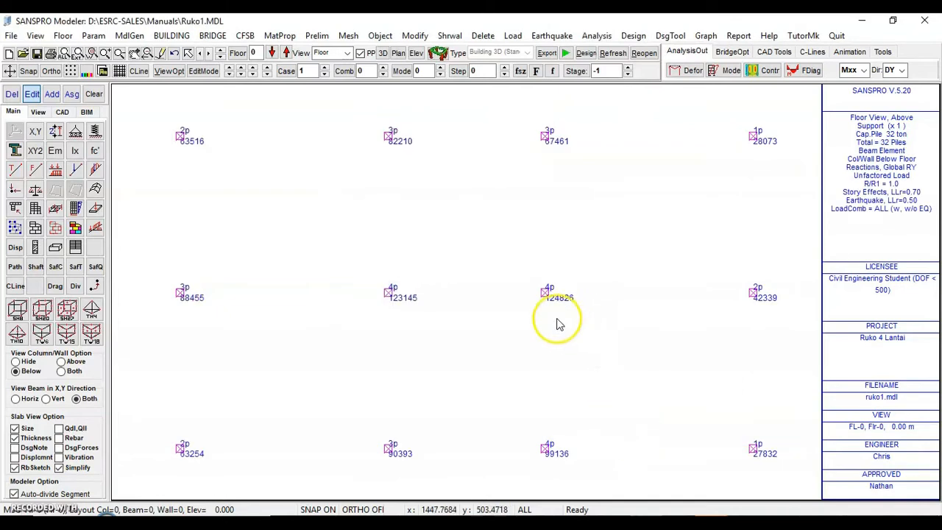
click(535, 72)
click(536, 73)
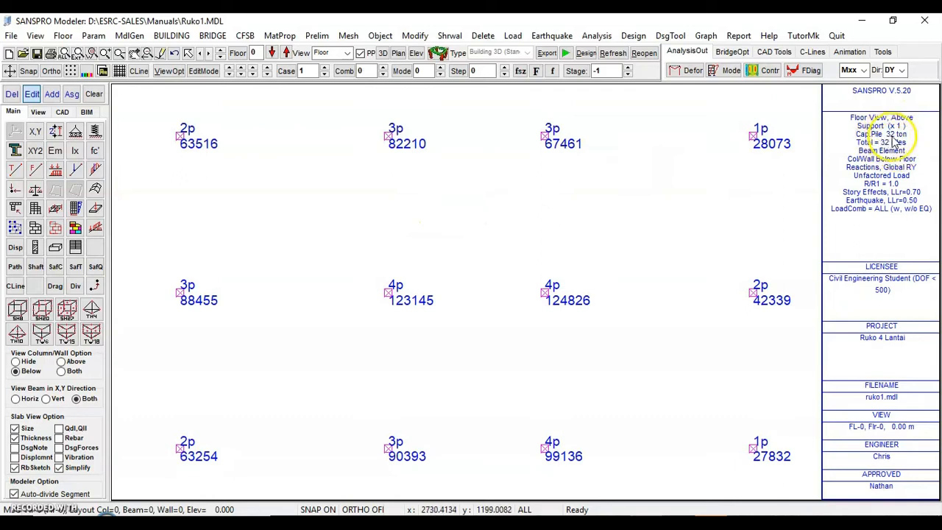
Run Foundation Design, choose the Los Angeles axial group efficiency and turn off neglecting shear (horizontal) forces
click(634, 37)
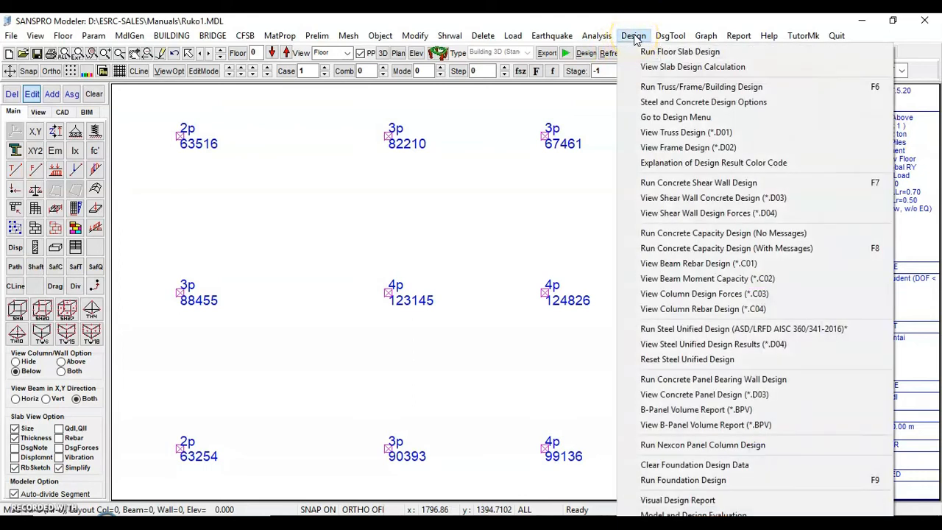
click(683, 480)
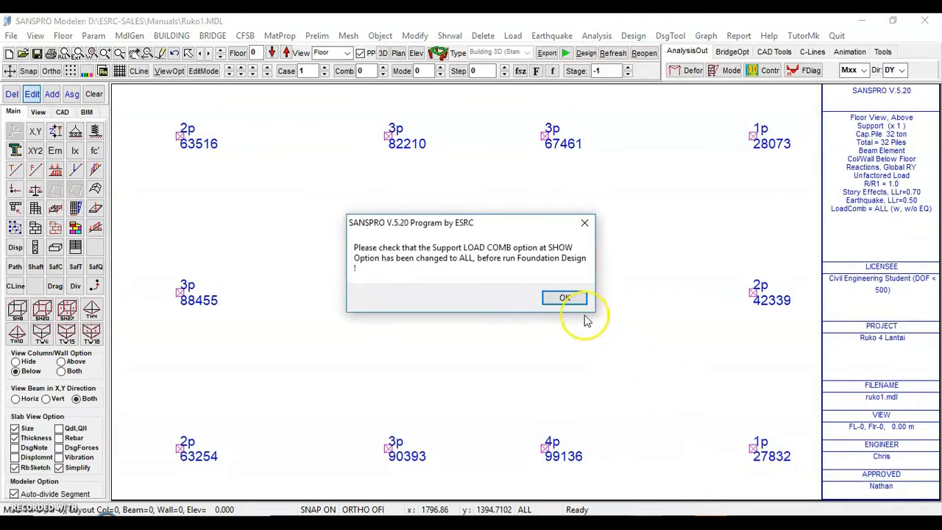
click(626, 299)
drag(241, 83, 268, 41)
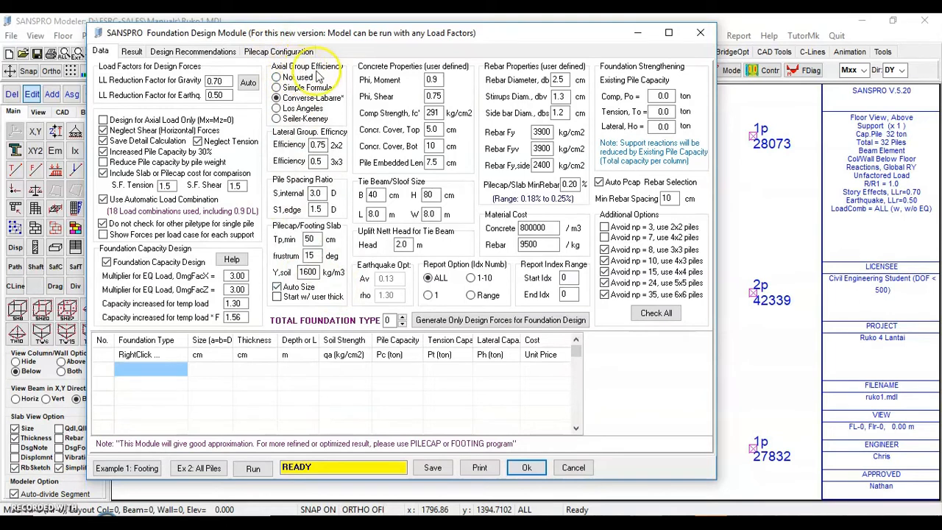
click(288, 108)
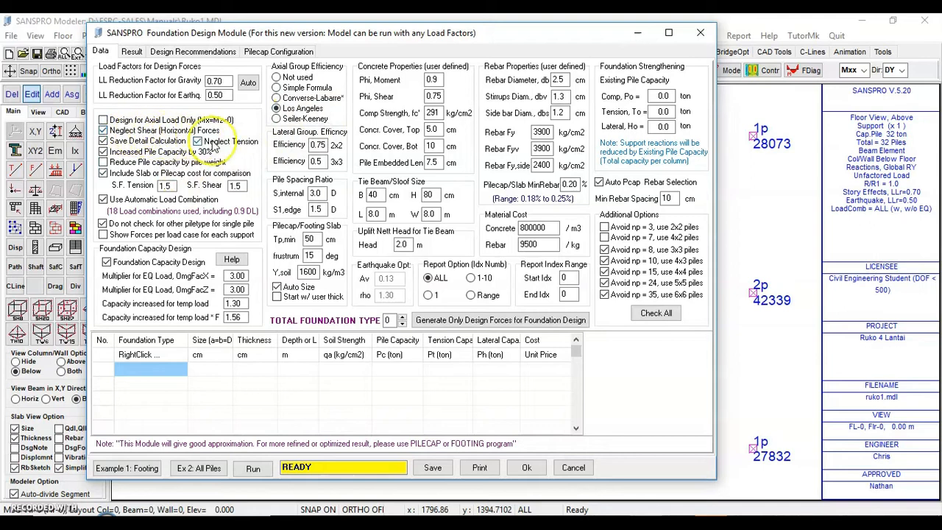
click(218, 144)
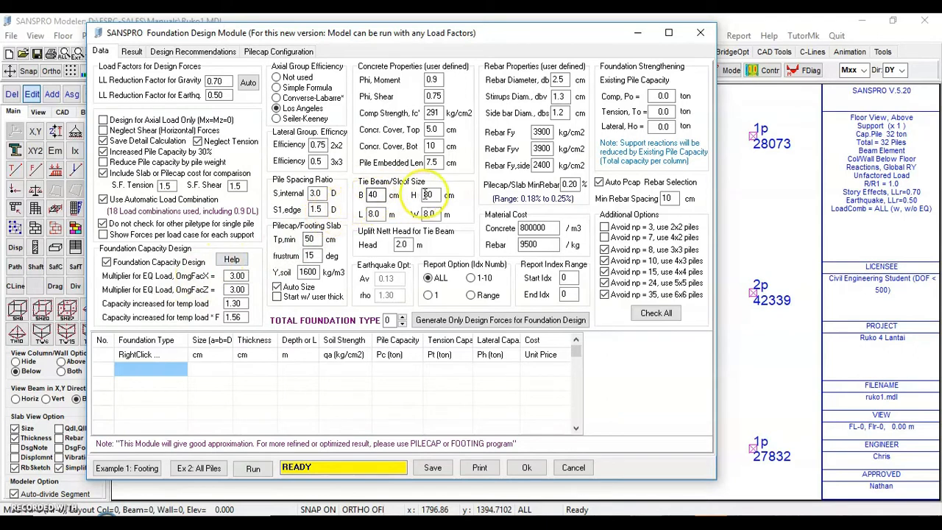
Set the tie beam size to B 30 cm and H 60 cm, with L 8 m and W 6 m
drag(380, 197, 361, 214)
text(30)
click(377, 214)
text(6)
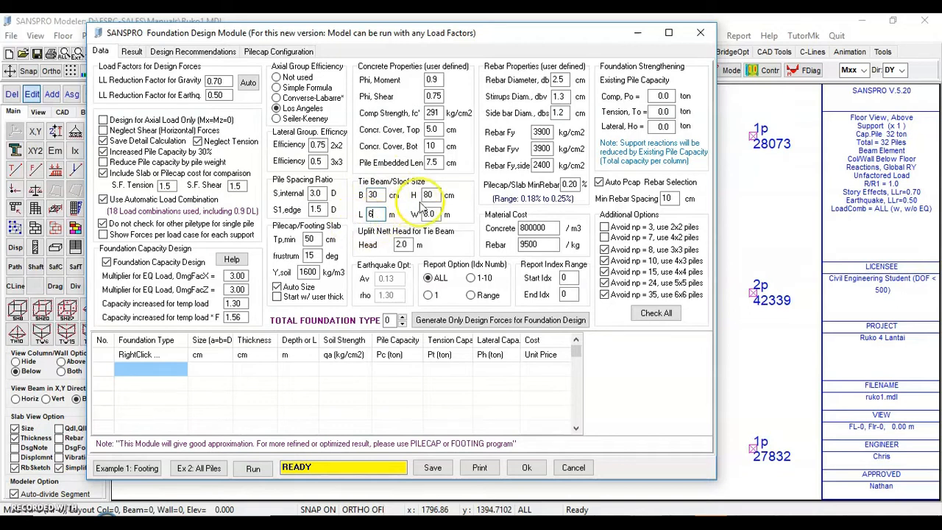
drag(377, 214, 345, 214)
text(8)
drag(437, 214, 421, 195)
text(6)
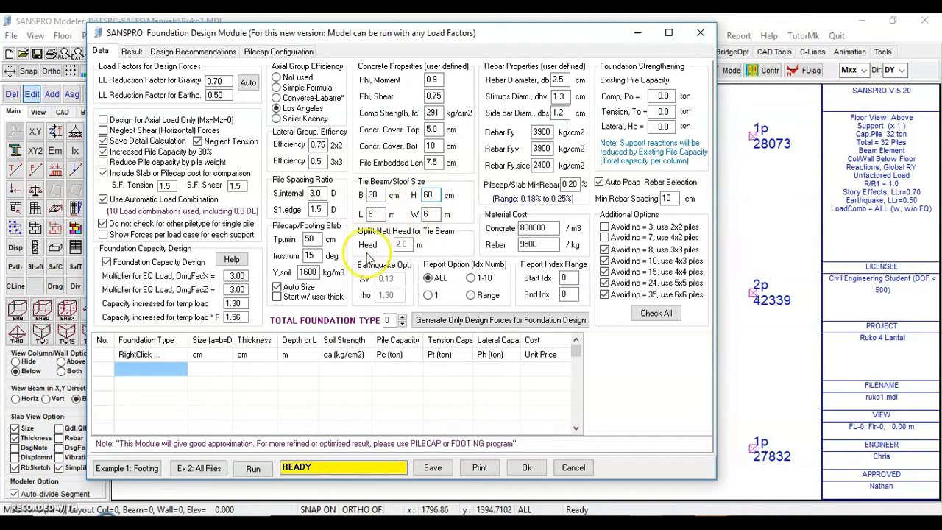
Set the tie beam's uplift head to 0 m and the material costs to 1000000 per m3 concrete and 10000 per kg rebar
double_click(398, 245)
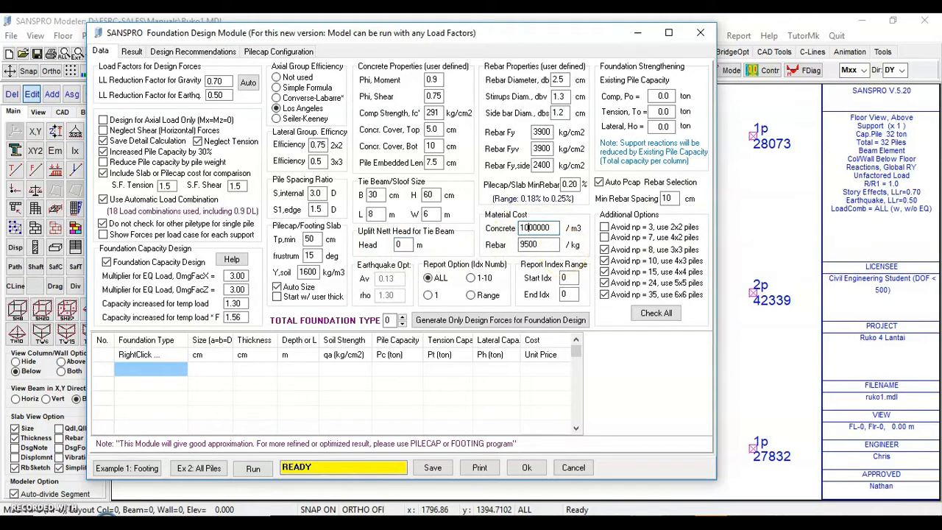
key(Tab)
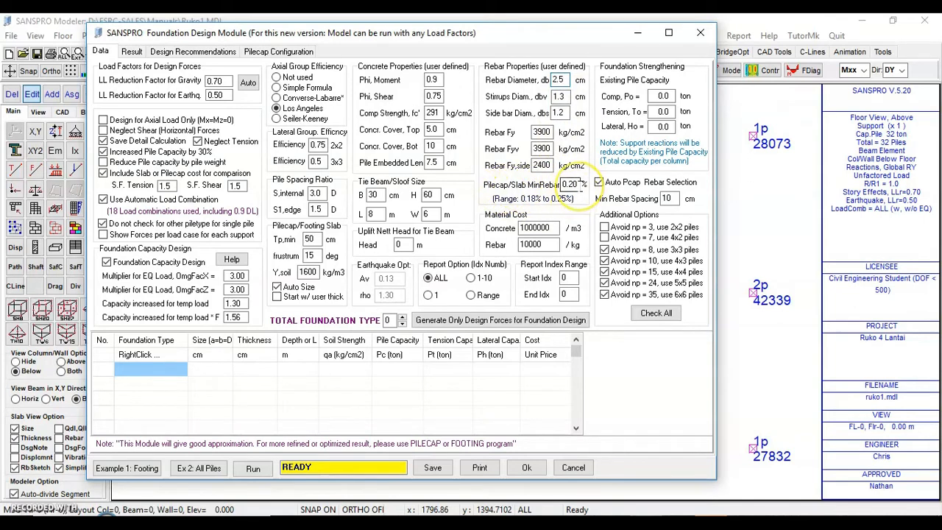
mouse_move(579, 181)
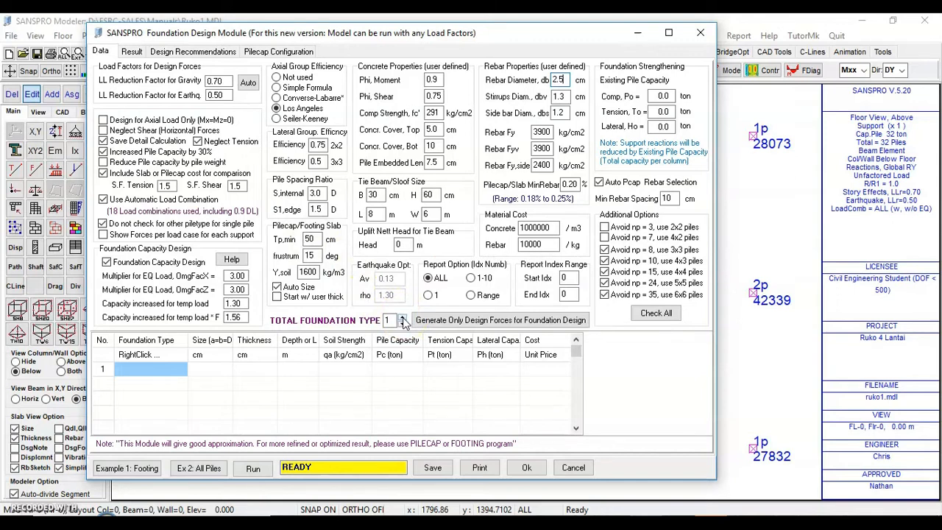
Define two foundation types, with Square Pile as the first and Bored Pile as the second
right_click(134, 374)
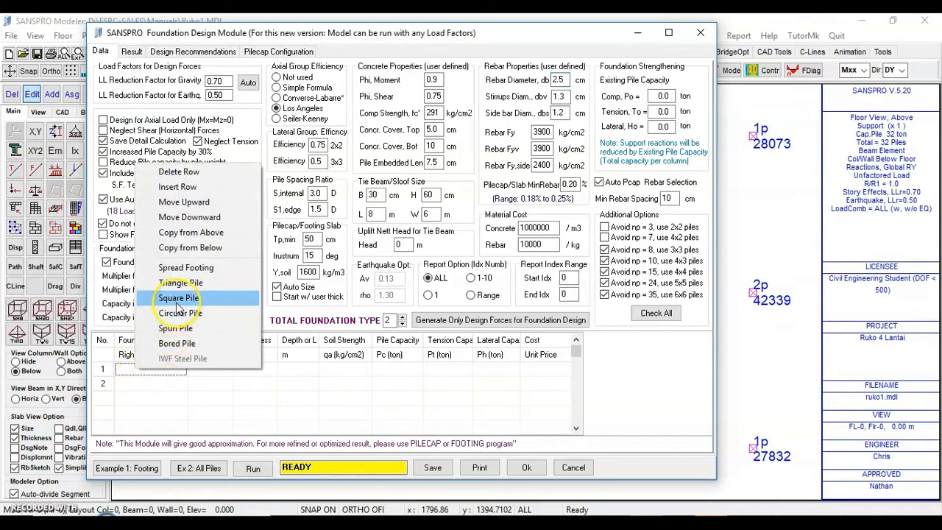
click(180, 298)
right_click(134, 370)
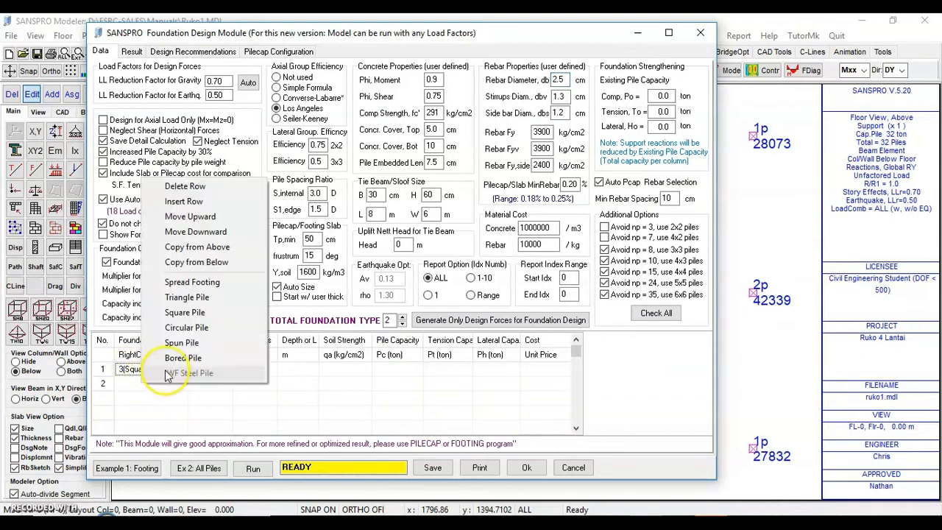
click(177, 360)
right_click(146, 375)
click(180, 297)
click(151, 384)
right_click(151, 384)
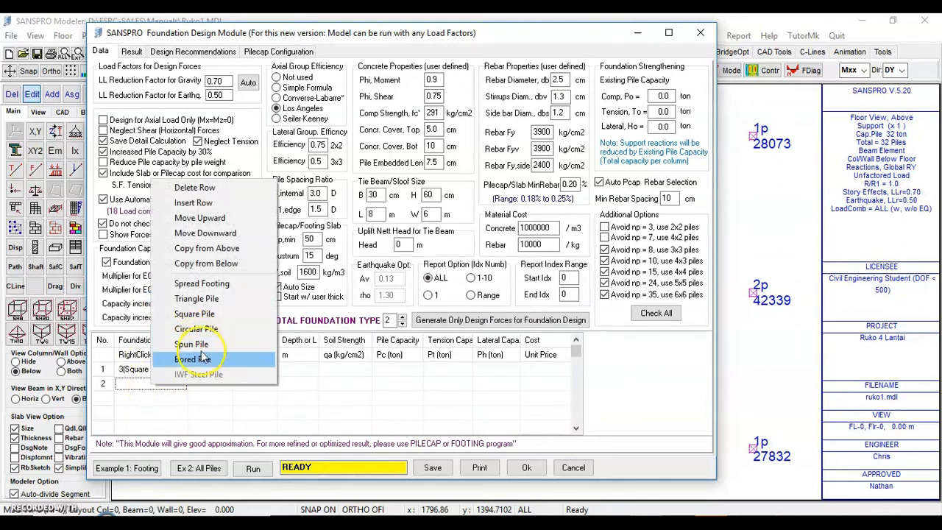
click(204, 358)
Set the square pile to 25 cm size and 18 m length, and the bored pile to 40 cm and 20 m
click(210, 370)
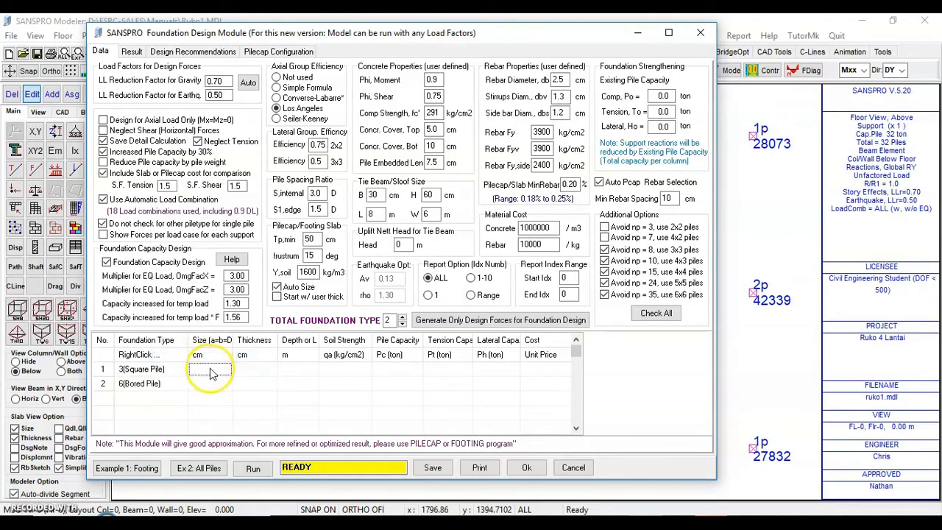
text(25)
click(209, 384)
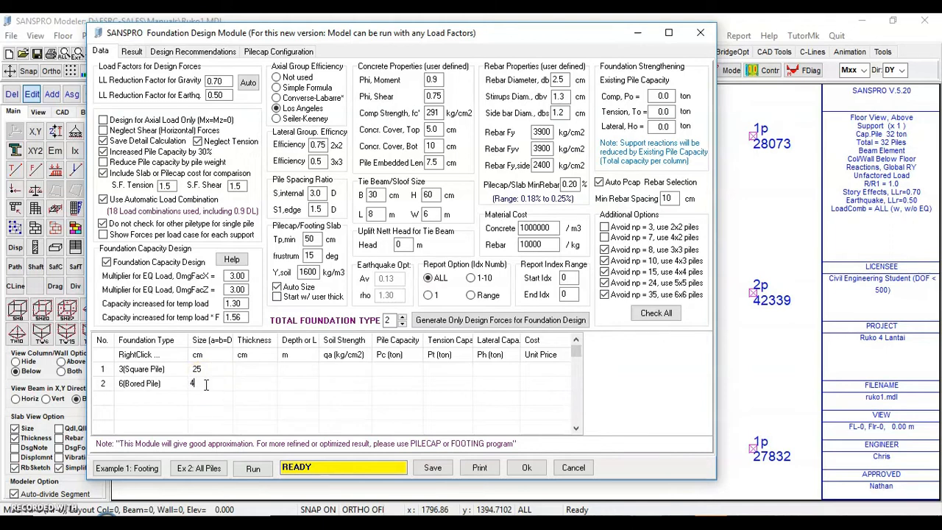
click(297, 376)
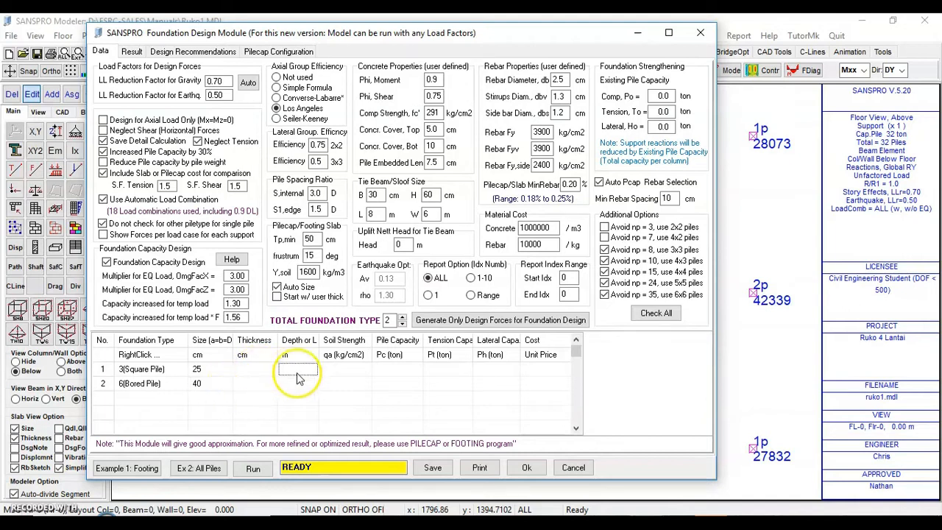
text(18)
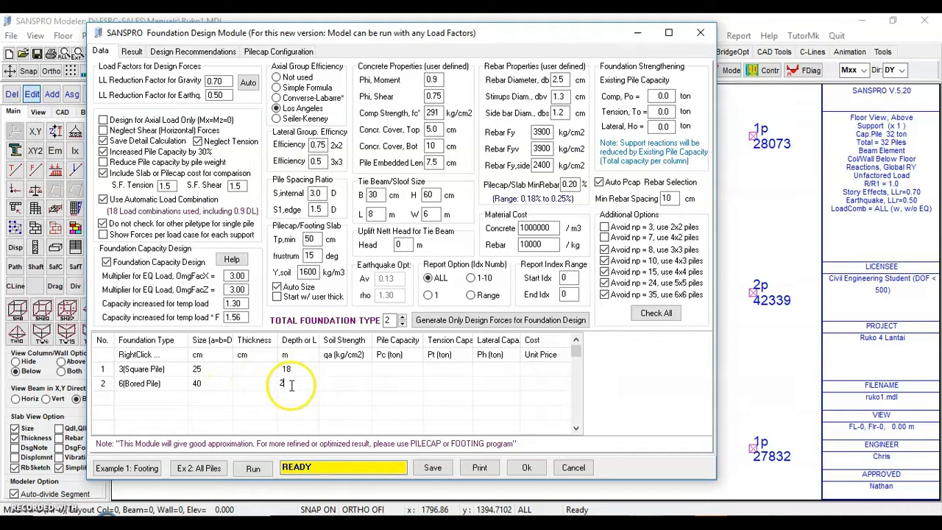
Set the pile capacity Pc to 40 ton for the square pile and 60 ton for the bored pile
click(393, 372)
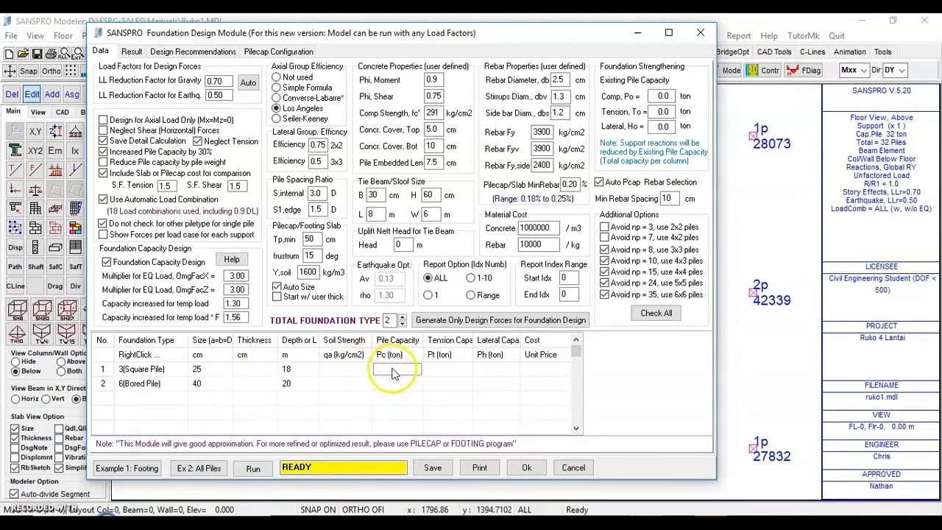
text(40)
click(389, 380)
text(60)
key(Return)
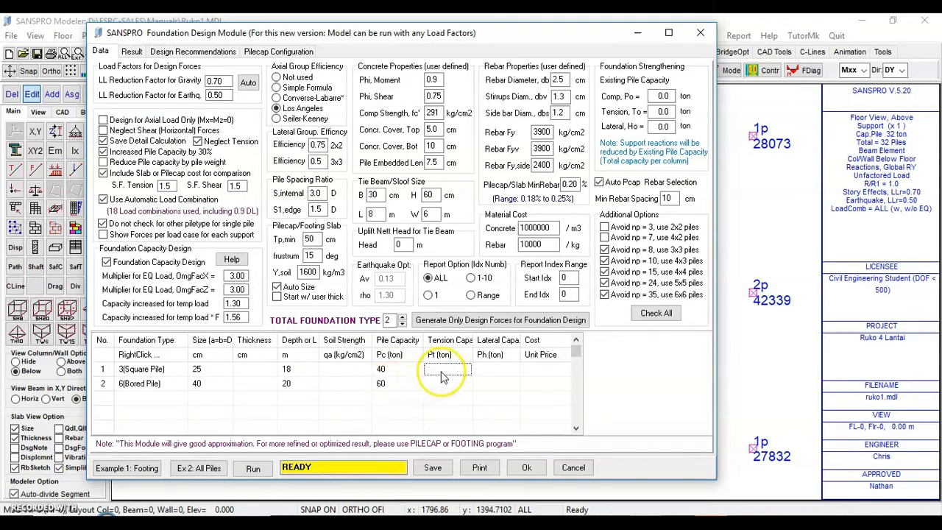
Set the tension capacities to 20 and 30 ton and the lateral capacities to 2 and 3 ton for the square and bored piles
click(440, 372)
text(20)
click(438, 390)
text(30)
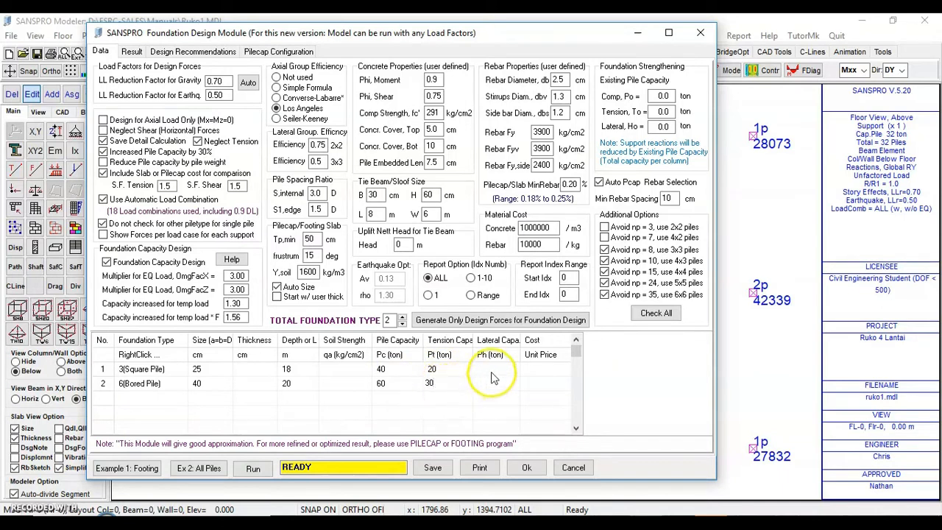
text(2)
Set the unit price to 5400000 for the square pile and 10000000 for the bored pile
click(293, 379)
click(537, 384)
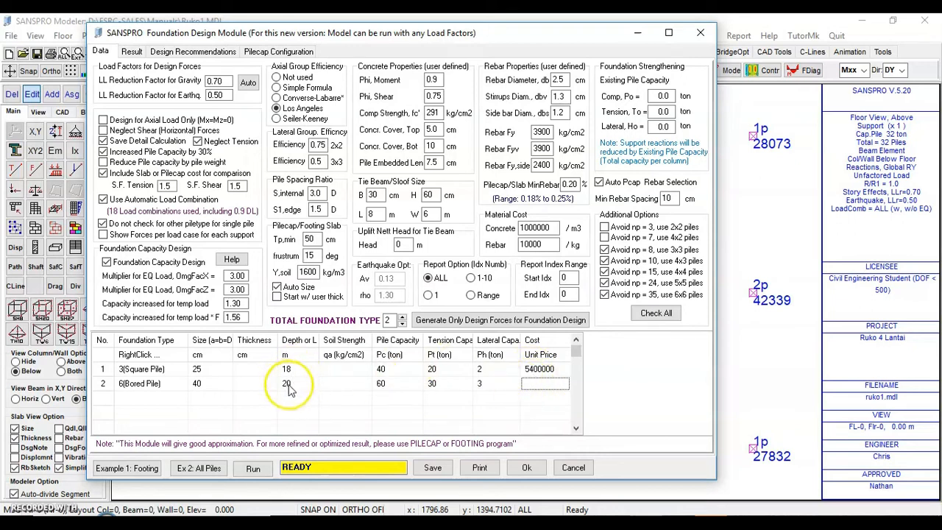
click(206, 390)
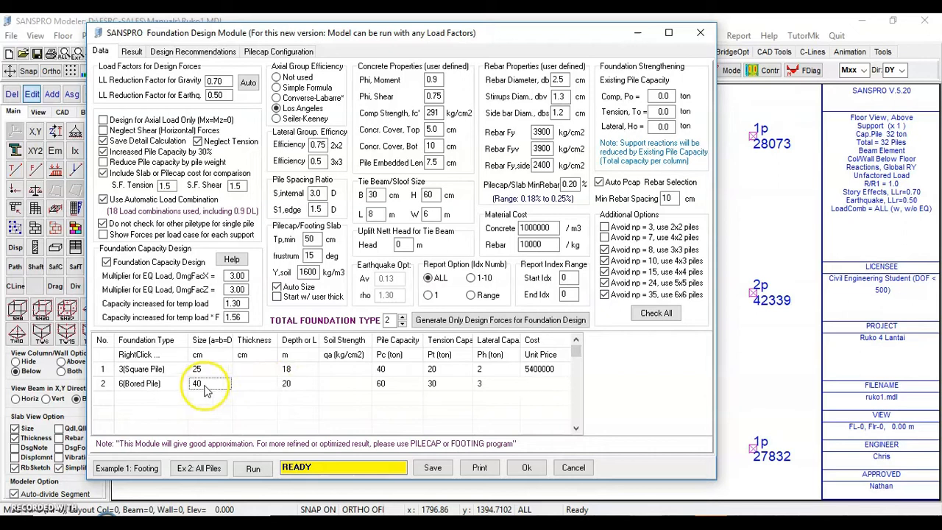
click(534, 387)
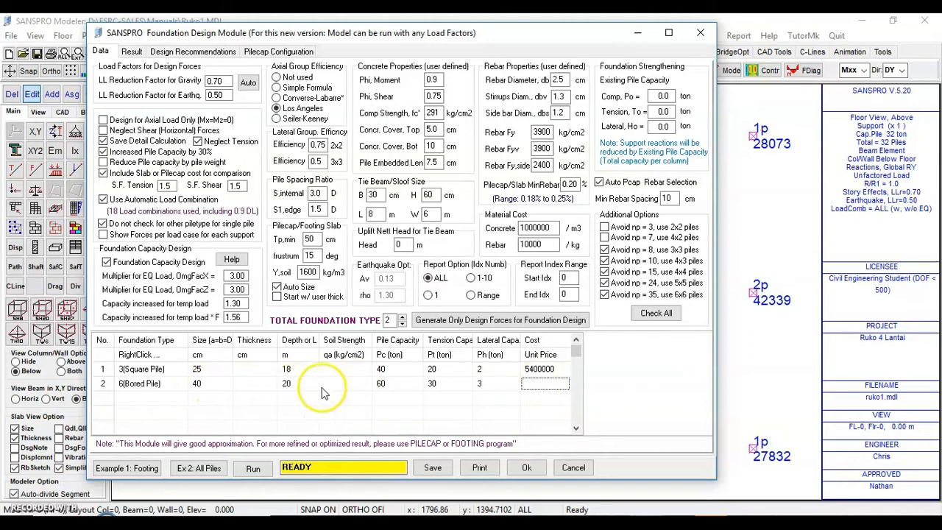
click(531, 389)
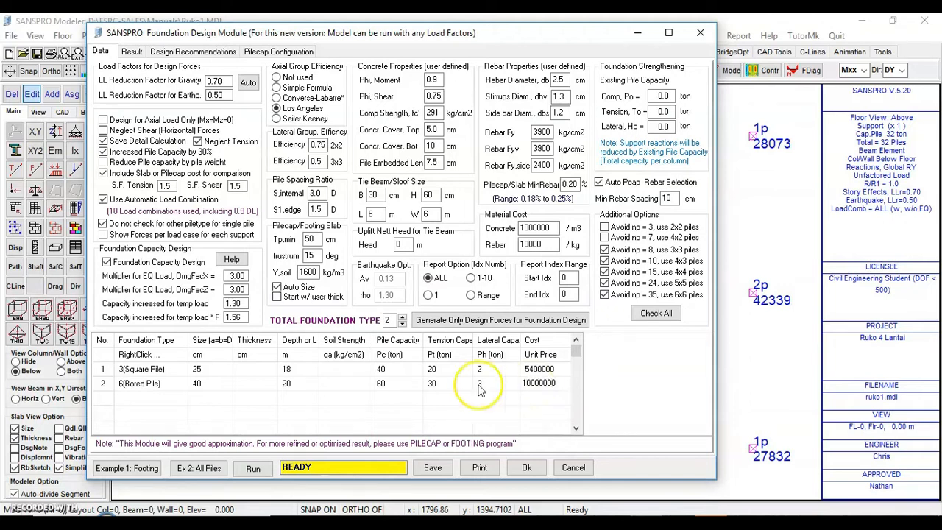
Run the foundation design calculation and review the pile and cost totals at the end of the report
click(254, 470)
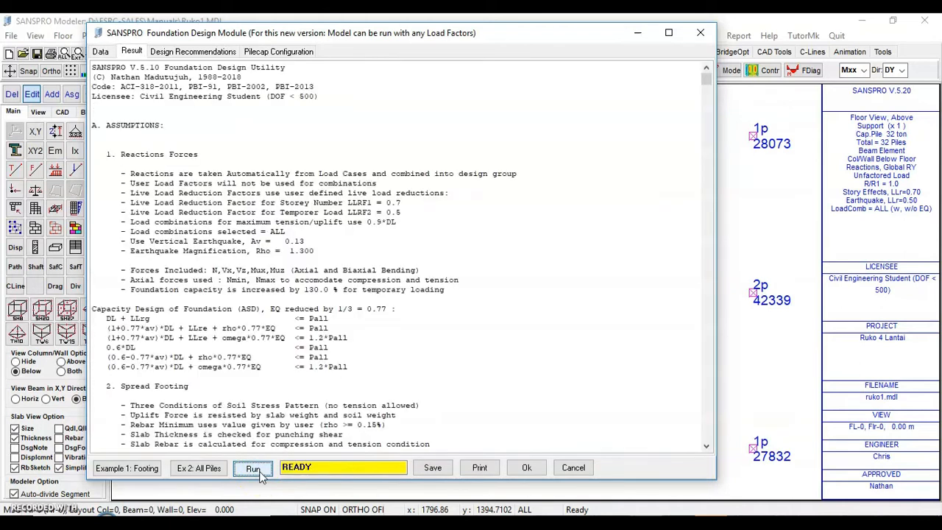
drag(705, 85, 727, 447)
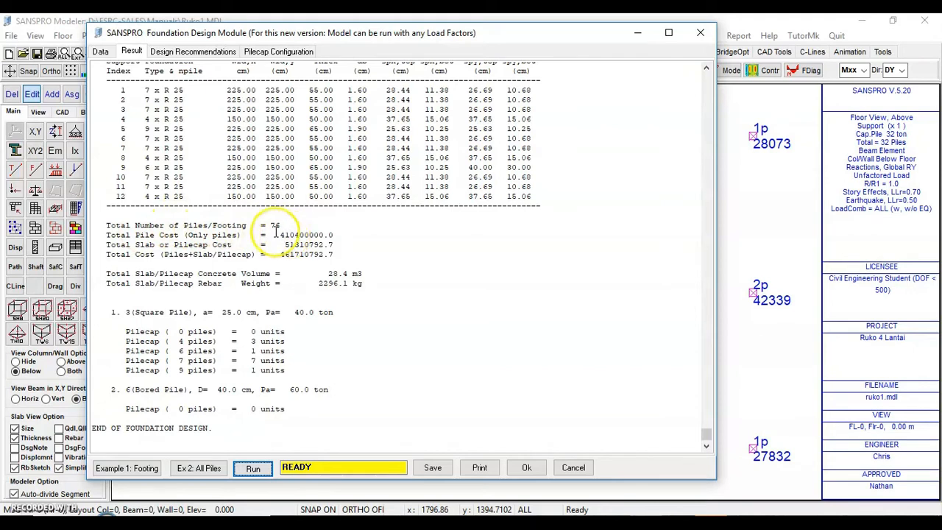
Turn on neglecting shear (horizontal) forces, rerun the calculation and review the pile and cost summary
click(100, 52)
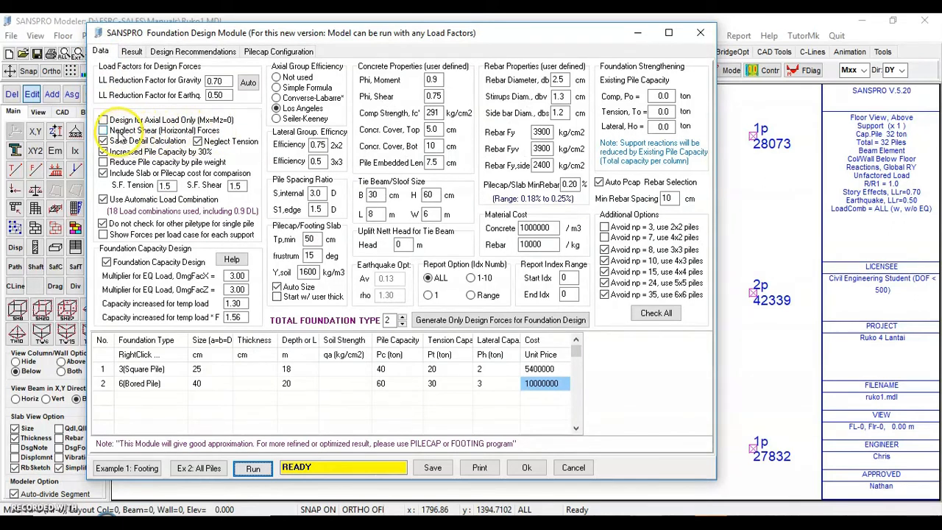
click(115, 130)
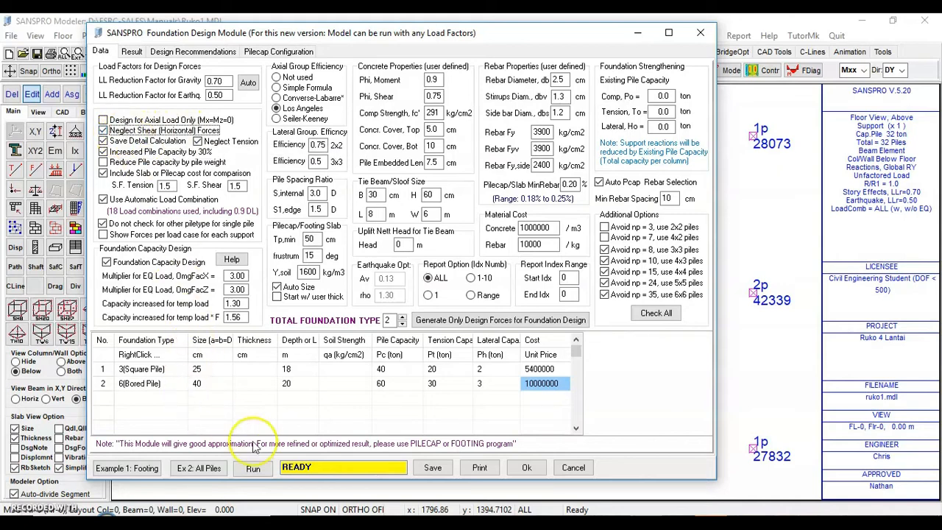
click(254, 468)
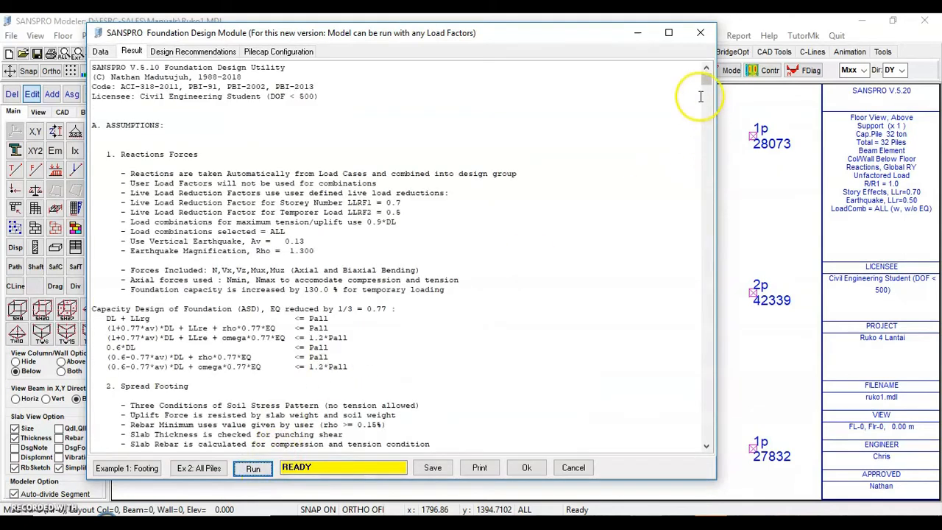
drag(705, 79, 740, 446)
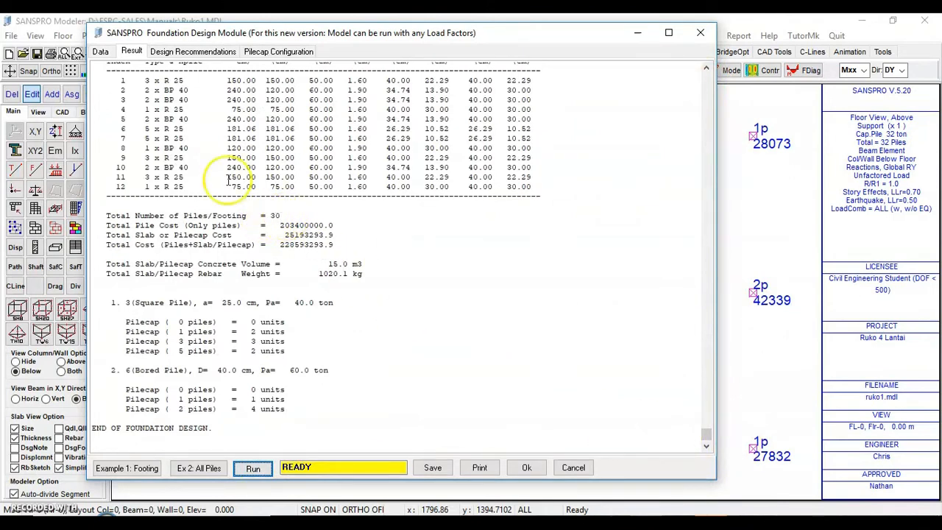
Turn on design for axial load only (Mx=Mz=0), rerun the calculation and compare the pile and cost summary
click(101, 53)
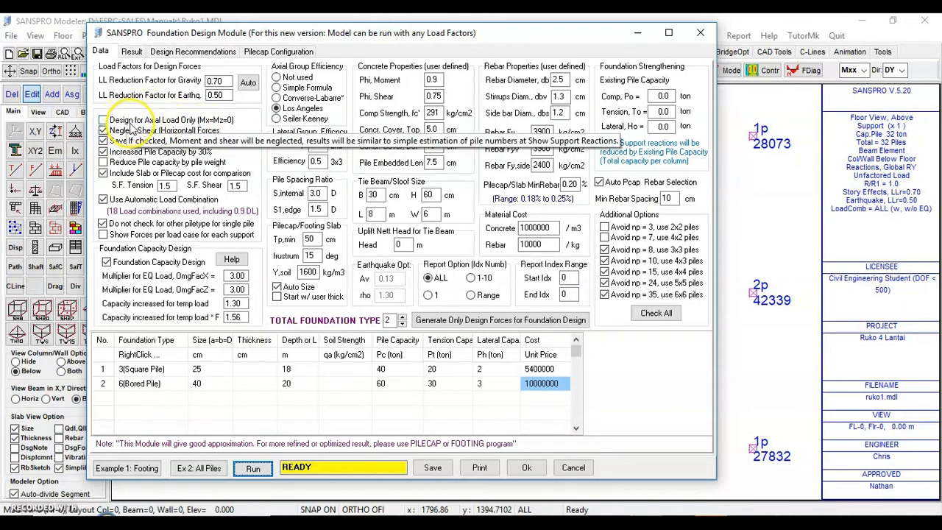
click(129, 120)
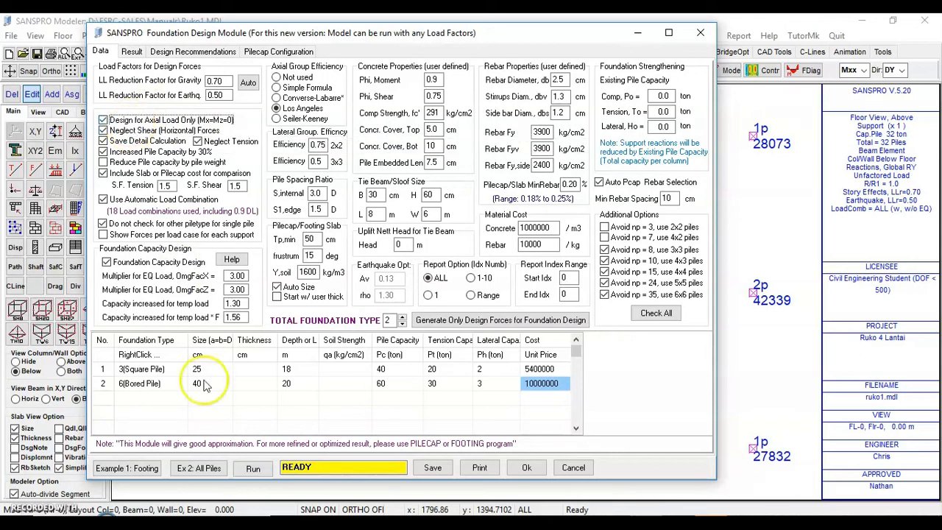
click(251, 469)
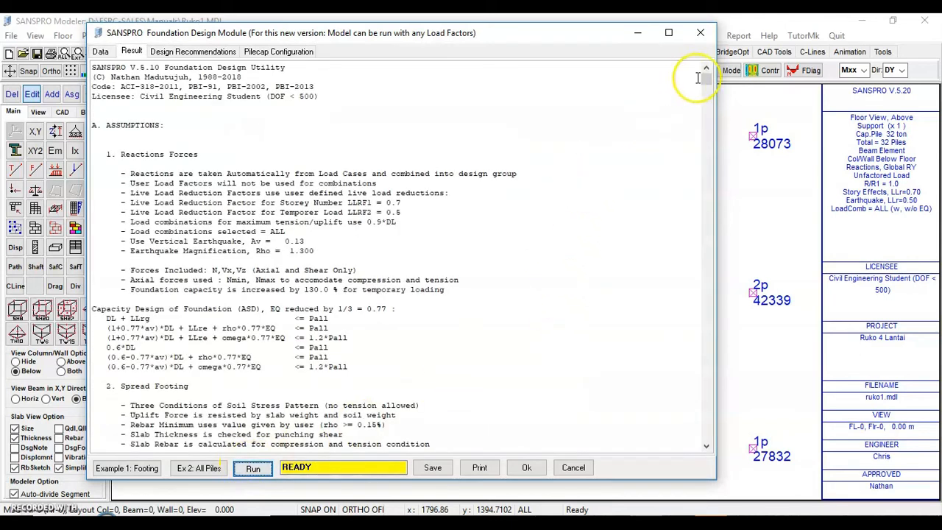
drag(707, 79, 712, 445)
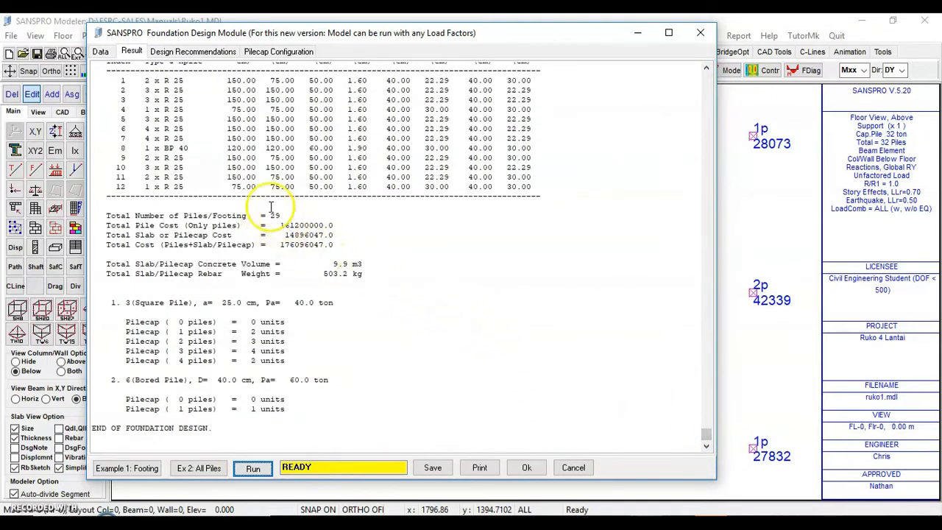
Turn off both axial-load-only design and neglecting shear forces, rerun the calculation, check the report summary and accept the design
click(104, 51)
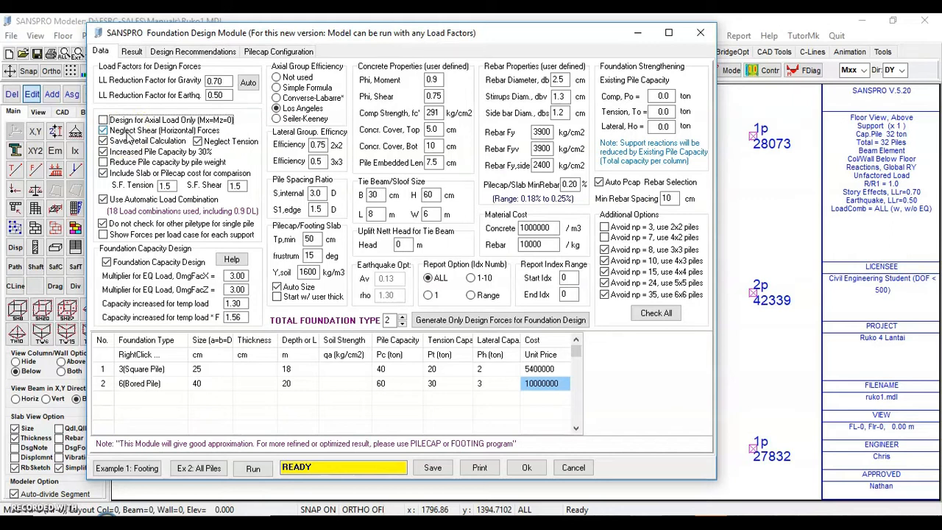
click(120, 133)
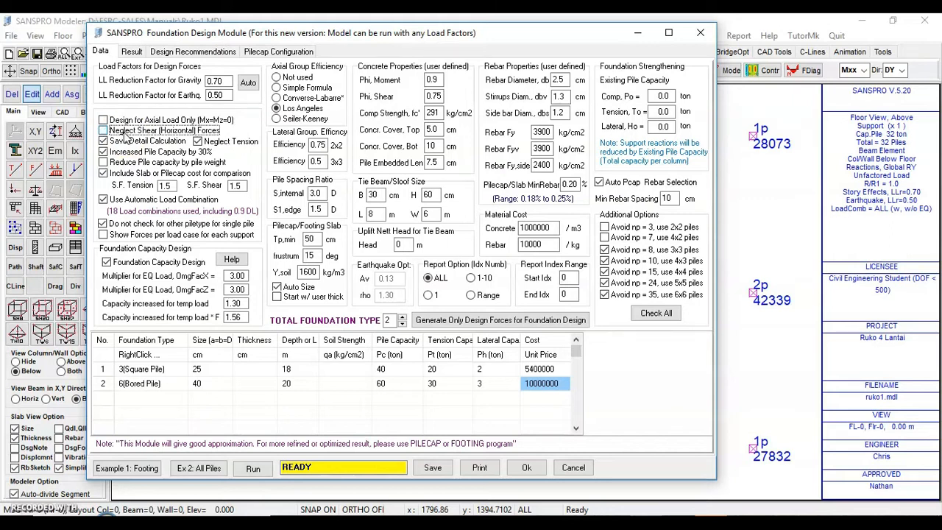
click(253, 469)
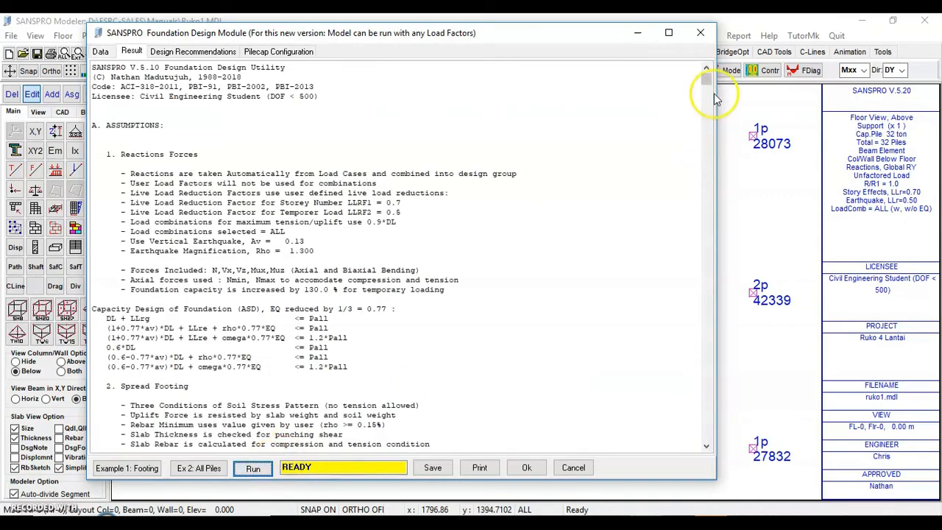
drag(705, 84, 709, 437)
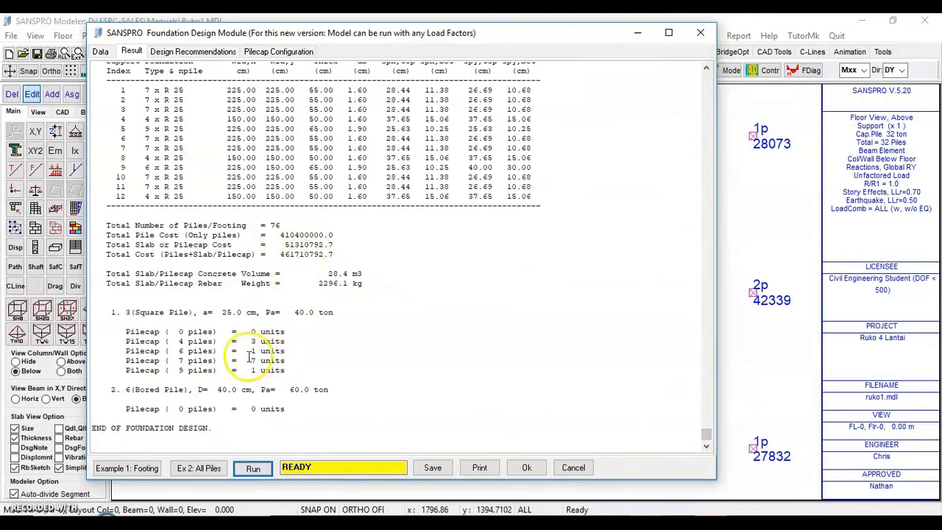
click(527, 469)
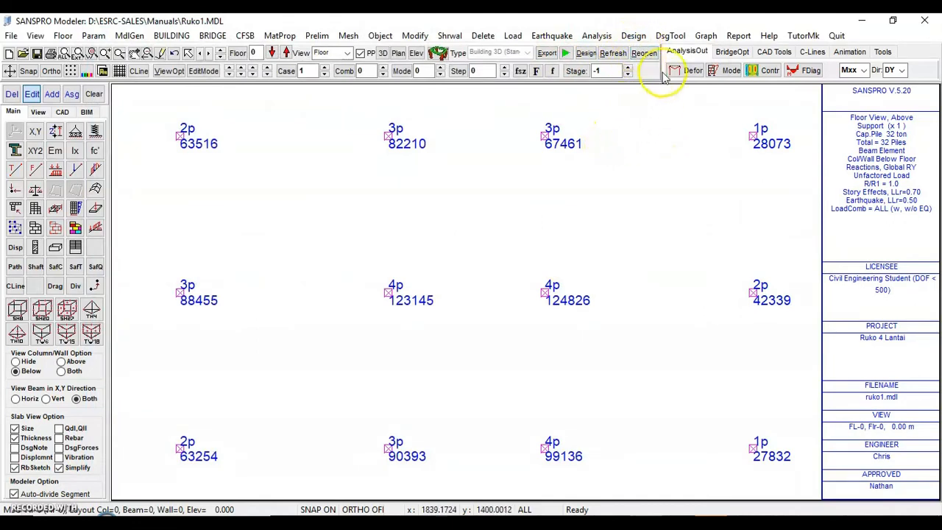
Generate a Foundation Layout detail drawing with Tie Beam Layout 1 and pile distances hidden, and inspect the pile caps up close
click(705, 37)
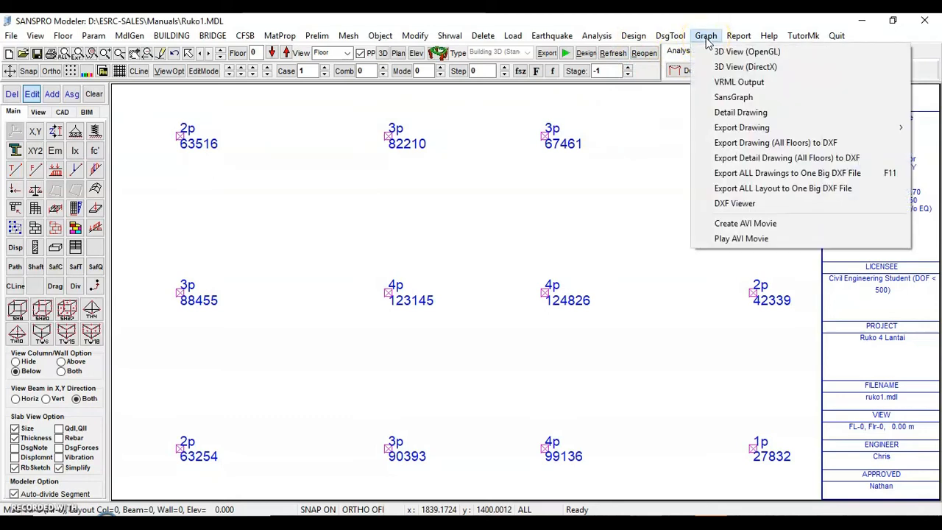
click(740, 115)
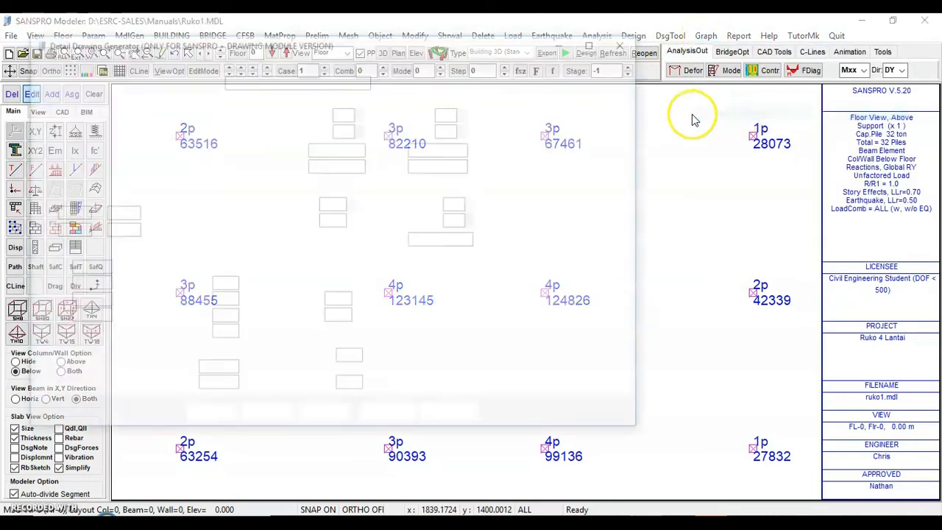
click(37, 81)
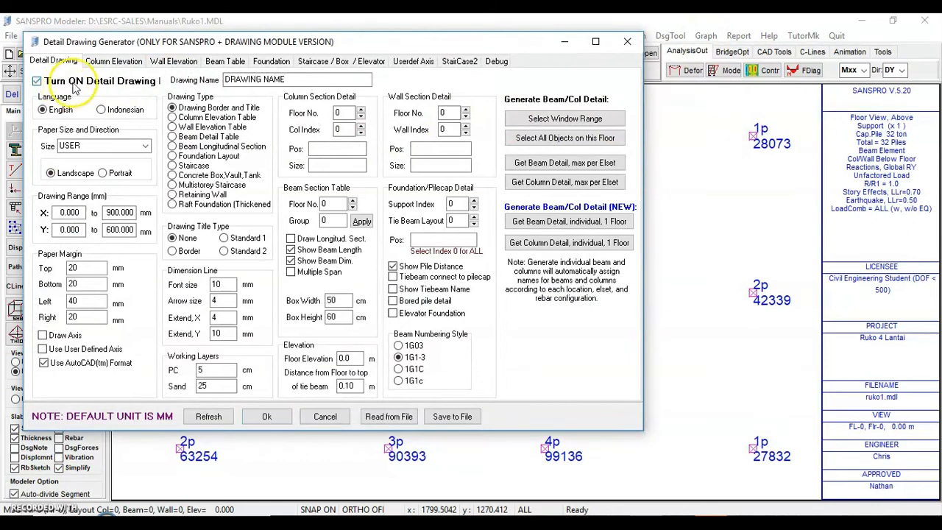
click(172, 156)
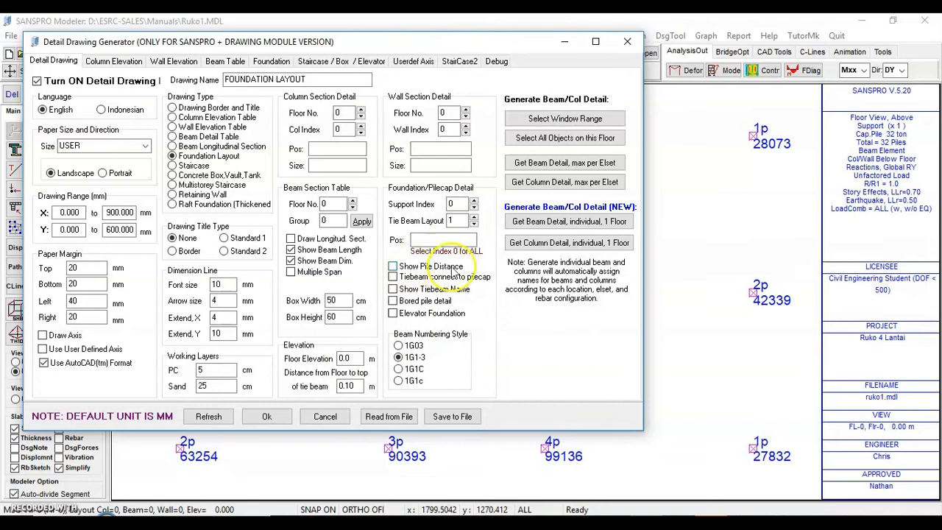
click(265, 417)
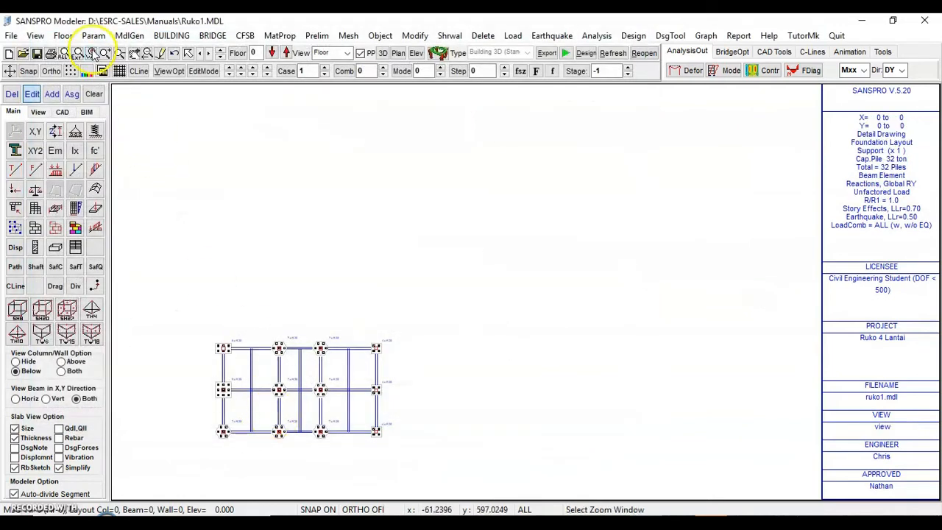
drag(203, 330, 402, 454)
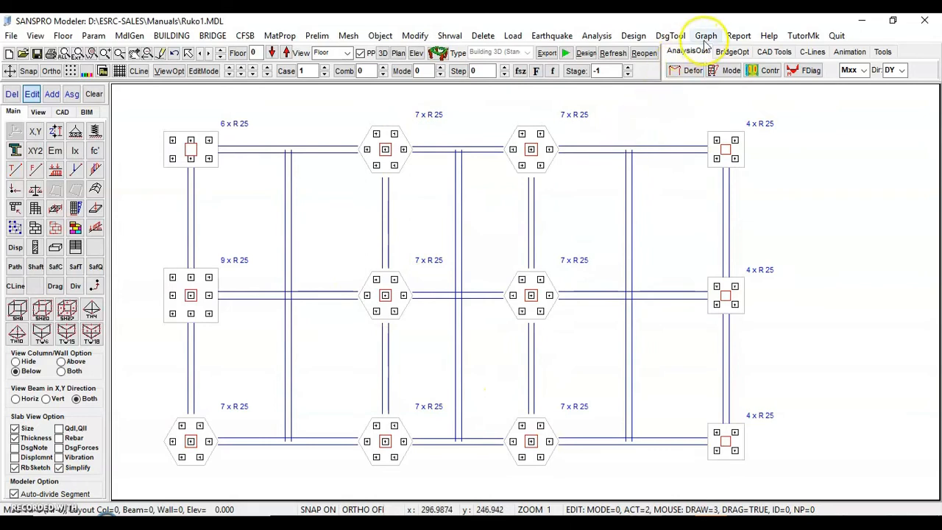
Reopen Foundation Design from the layout drawing, accepting the reminder about the support load combination
click(633, 36)
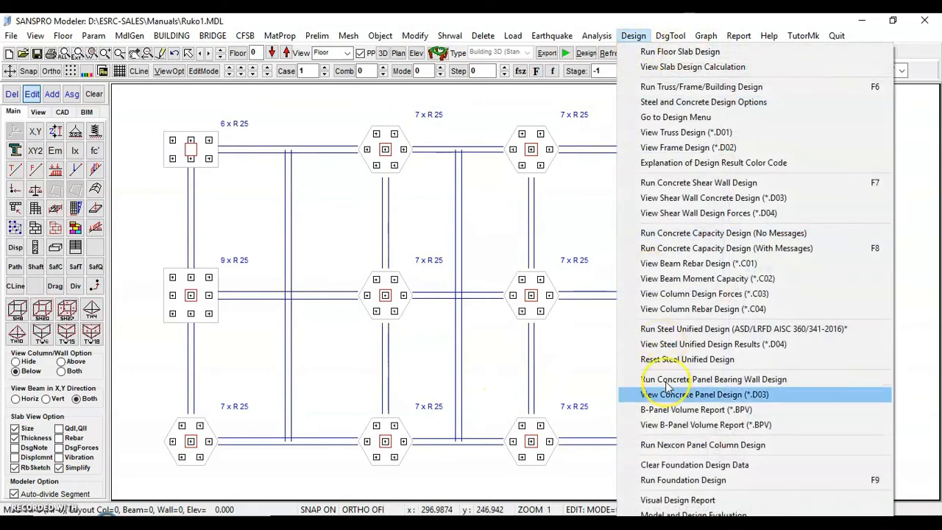
click(679, 480)
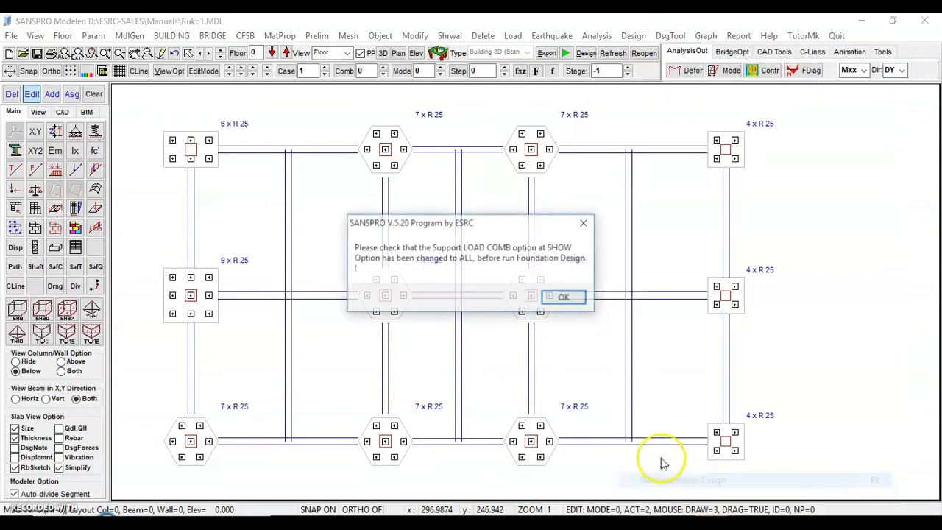
click(616, 296)
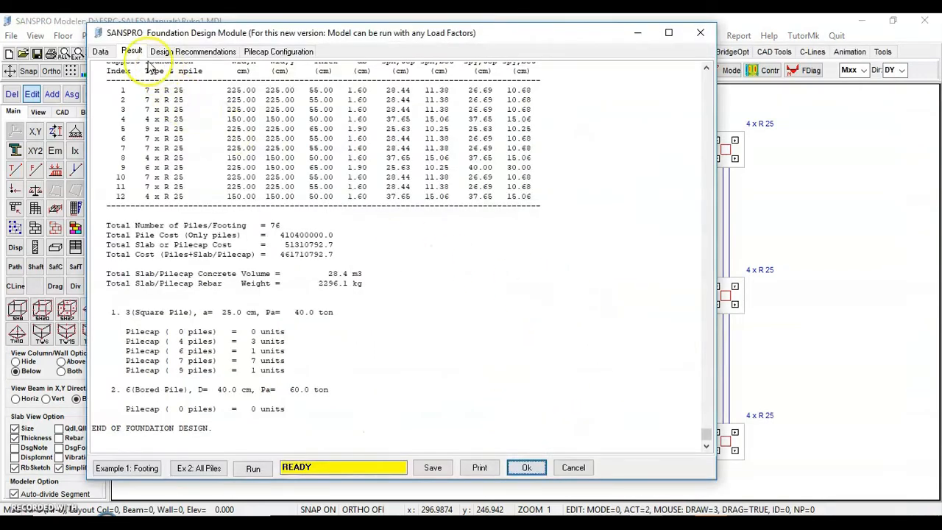
Turn on neglecting of shear (horizontal) forces in the foundation design data, rerun the calculation and accept the design
click(101, 51)
click(165, 131)
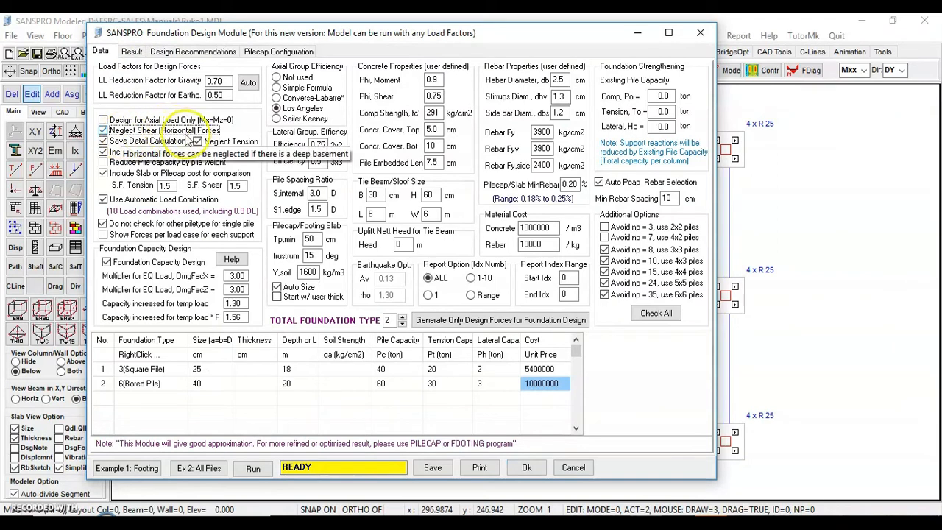
click(255, 471)
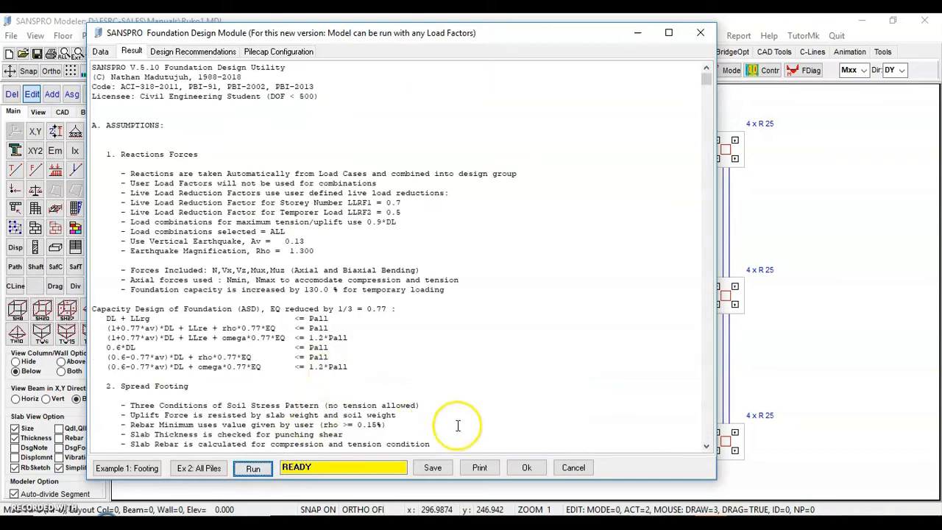
click(527, 468)
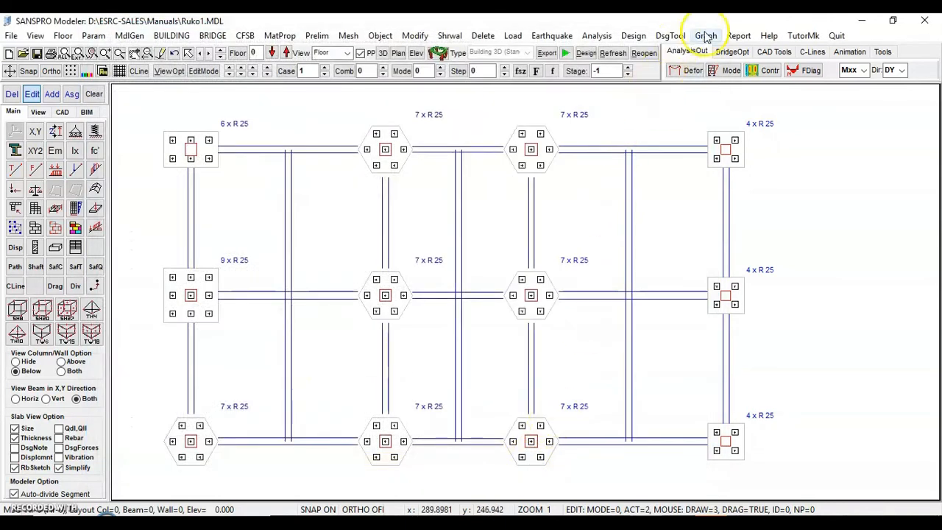
Generate the Foundation Layout detail drawing for the combined square and bored pile design and inspect its pile caps up close
click(707, 35)
click(736, 113)
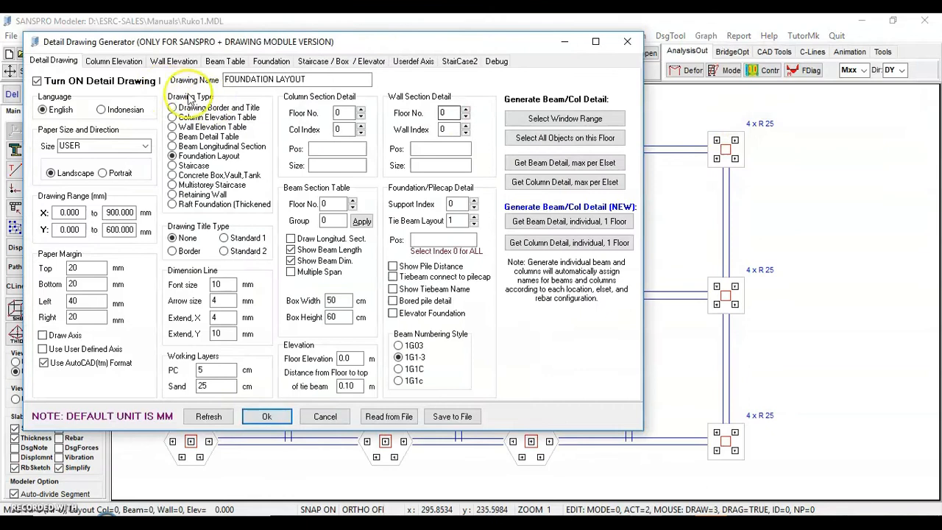
click(187, 147)
click(187, 156)
click(207, 417)
click(248, 417)
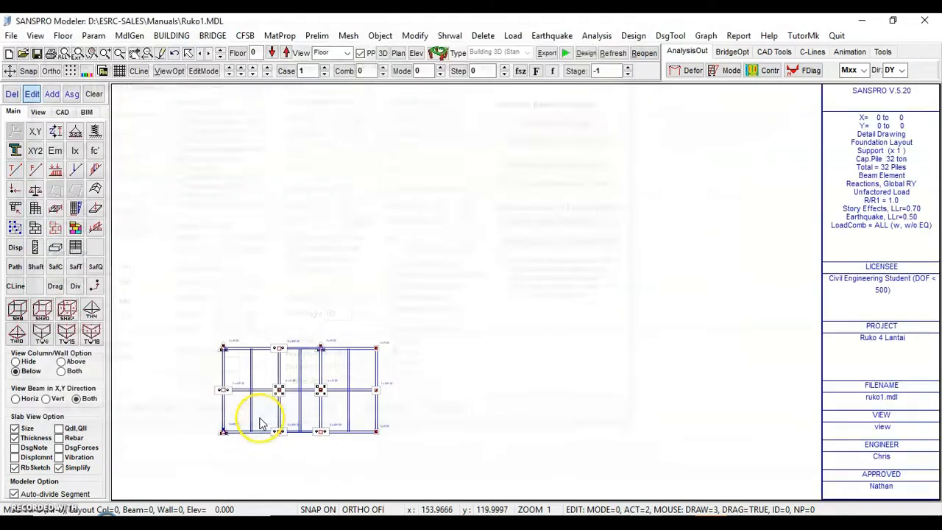
click(205, 328)
click(403, 450)
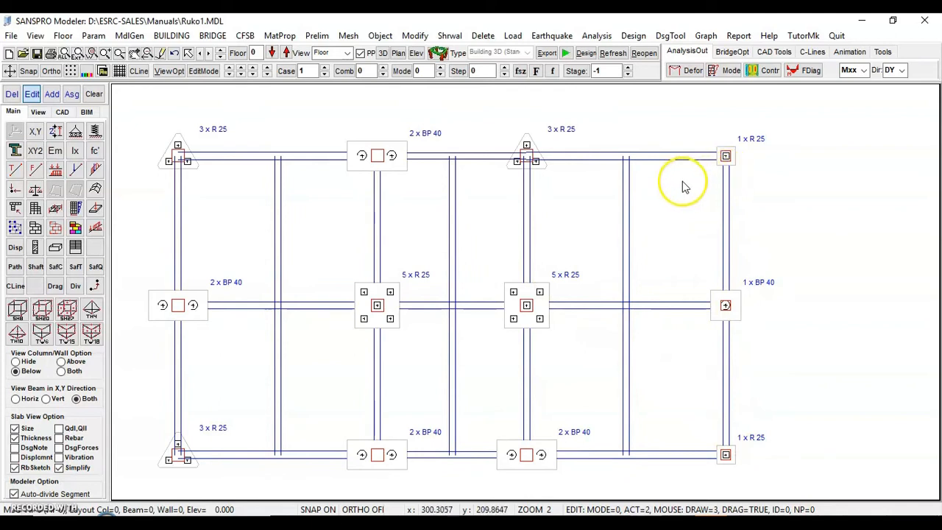
Reopen Foundation Design, reduce the total foundation types to 1 so only the 25 cm square pile remains, rerun and accept
click(632, 35)
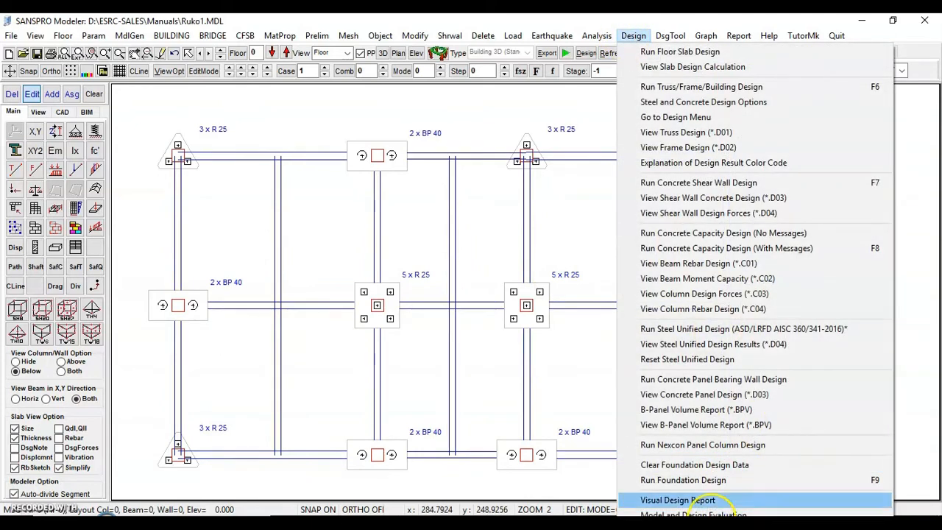
click(705, 482)
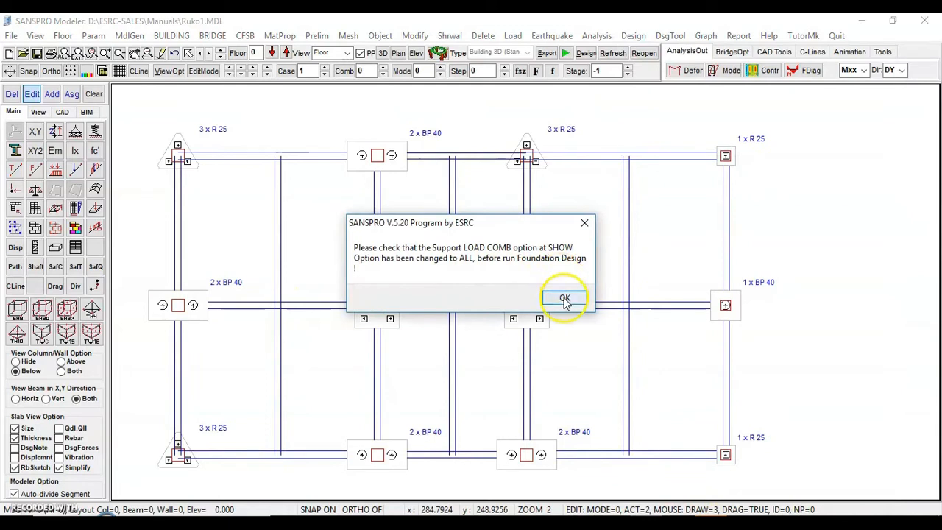
click(564, 297)
click(101, 51)
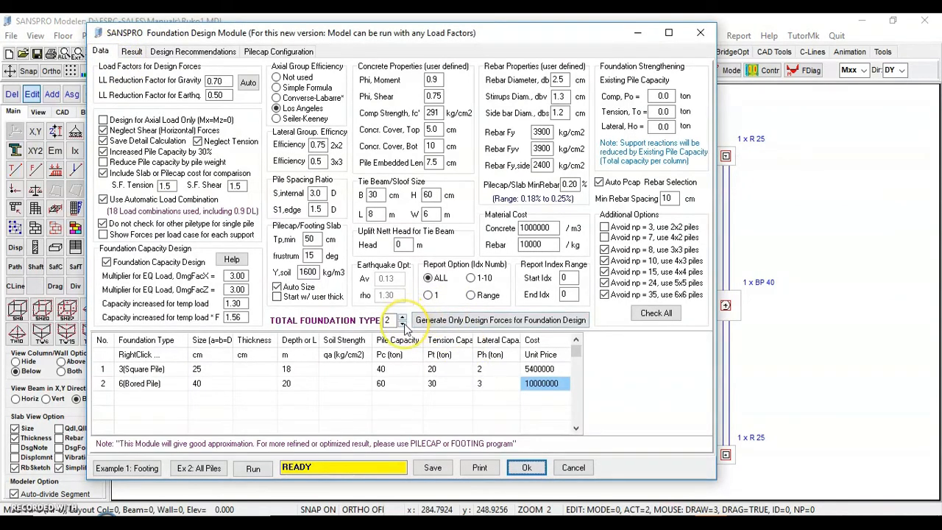
click(253, 468)
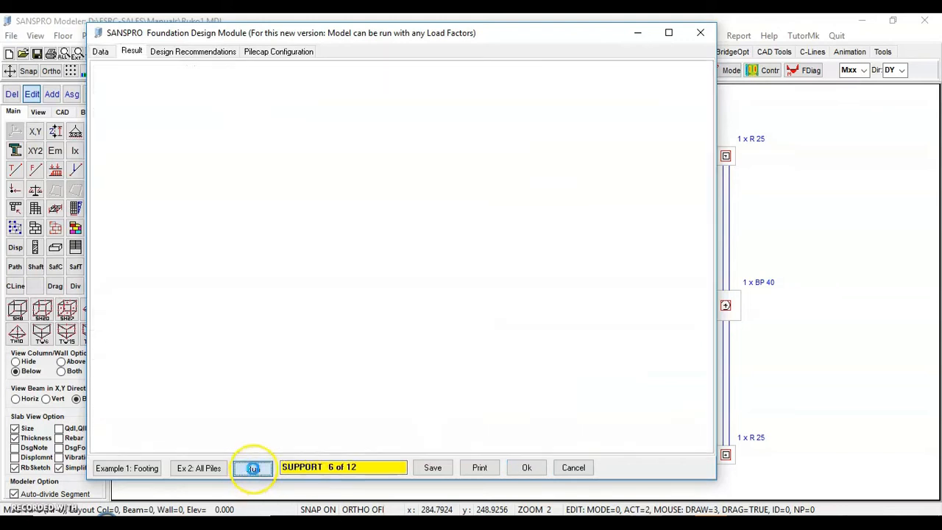
click(528, 469)
Regenerate the Foundation Layout detail drawing for the square-pile-only design and enlarge the plan to inspect the pile caps
click(706, 35)
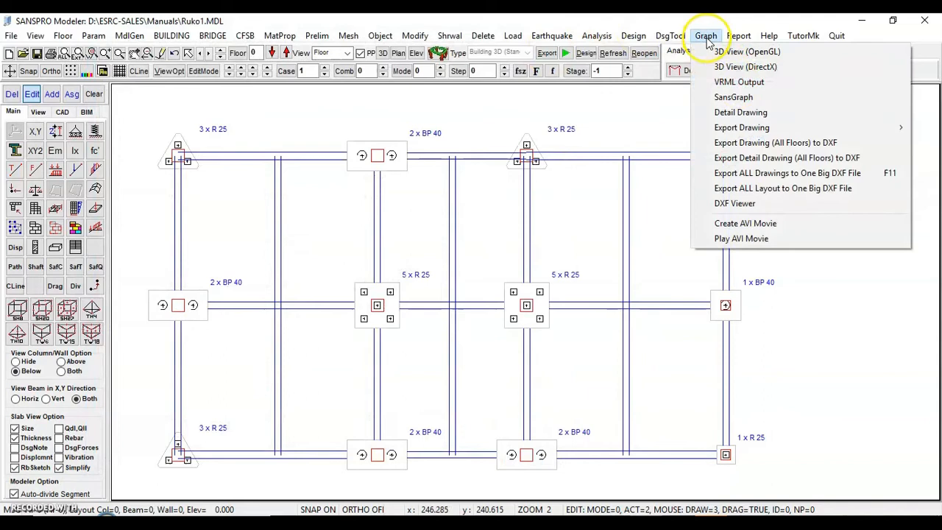
click(740, 112)
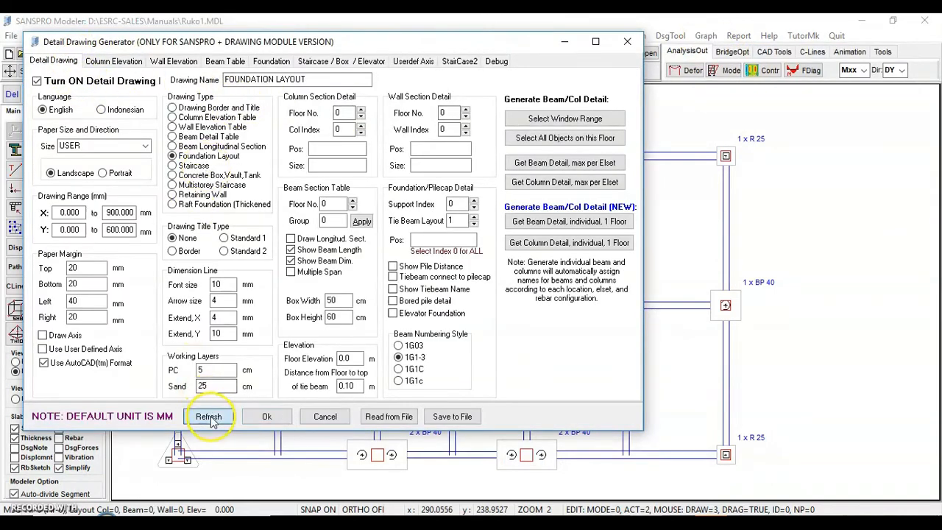
click(267, 416)
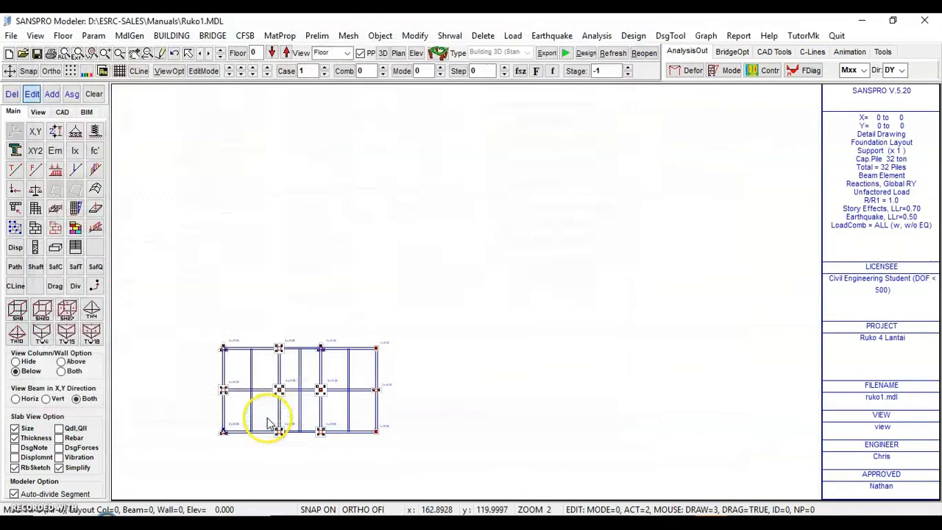
click(91, 54)
drag(206, 342, 396, 450)
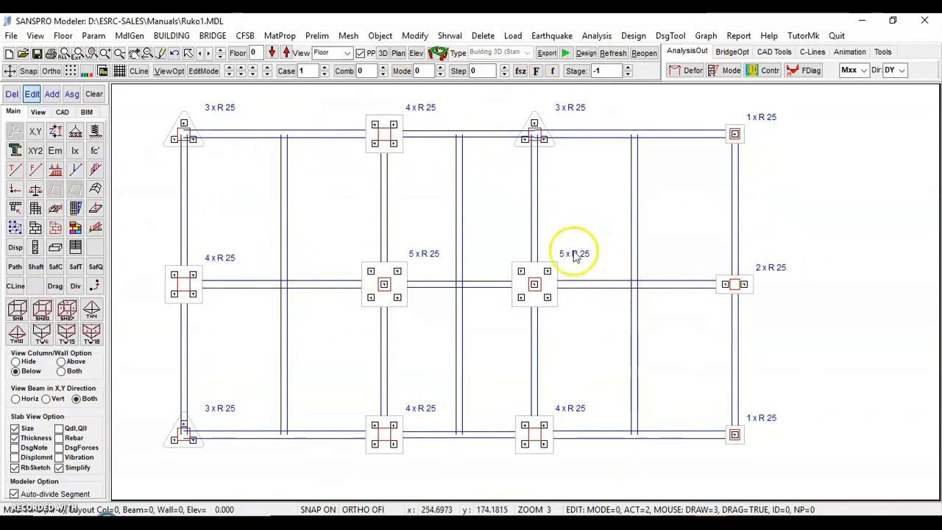
Reopen Foundation Design and review the pile cap schedule, pile count and total cost at the end of the report
click(705, 37)
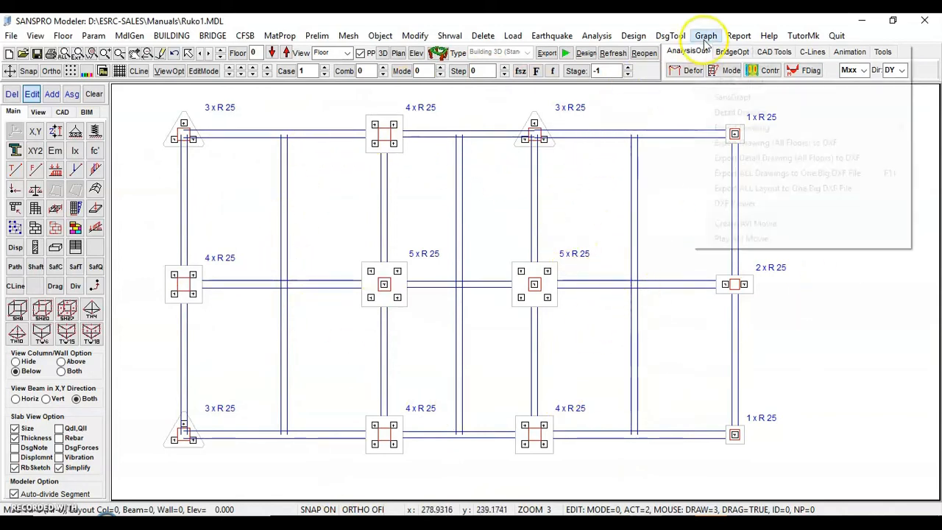
mouse_move(632, 35)
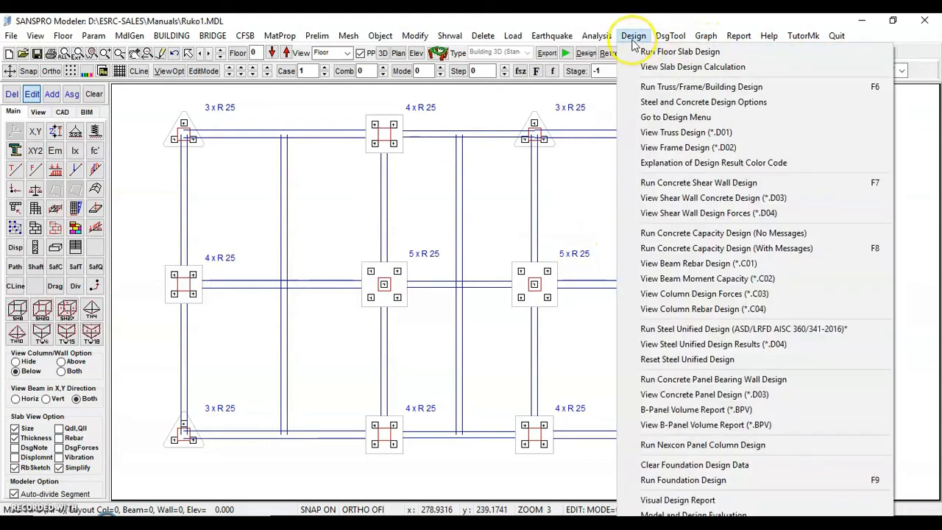
click(674, 480)
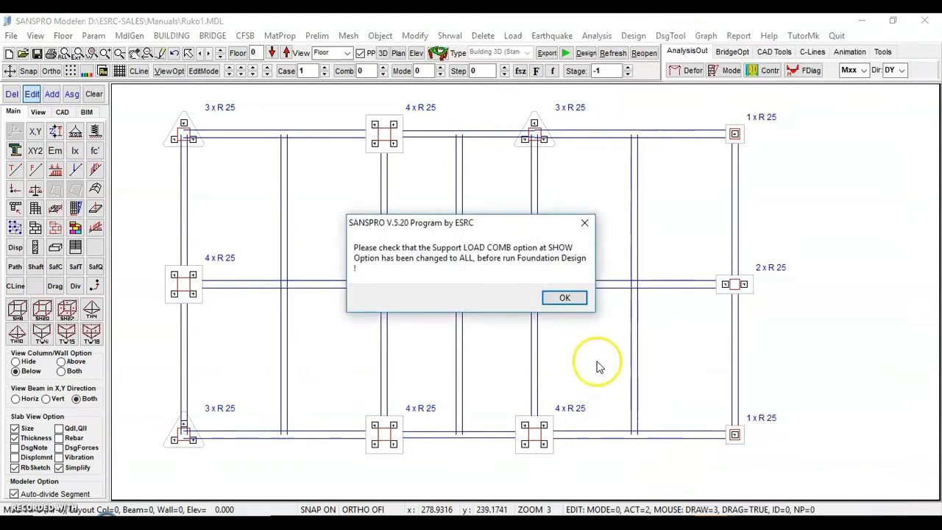
click(563, 299)
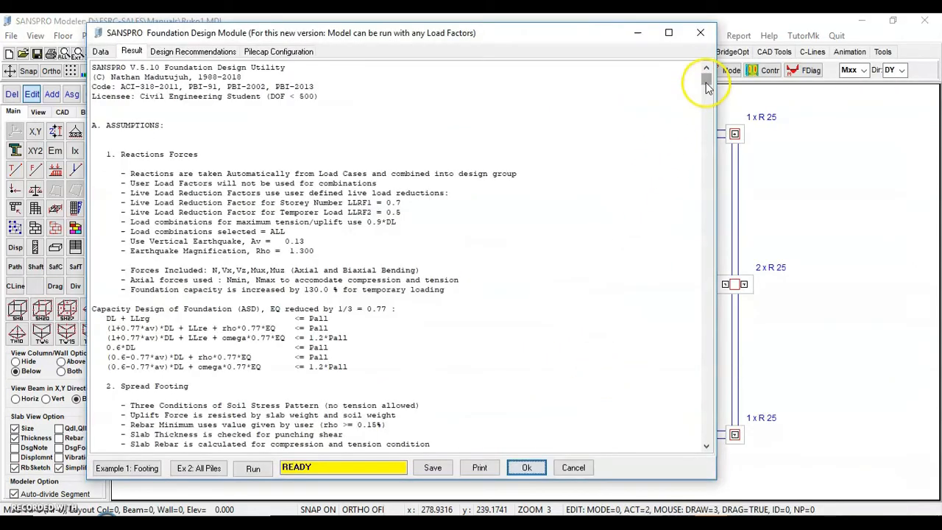
drag(707, 76, 740, 438)
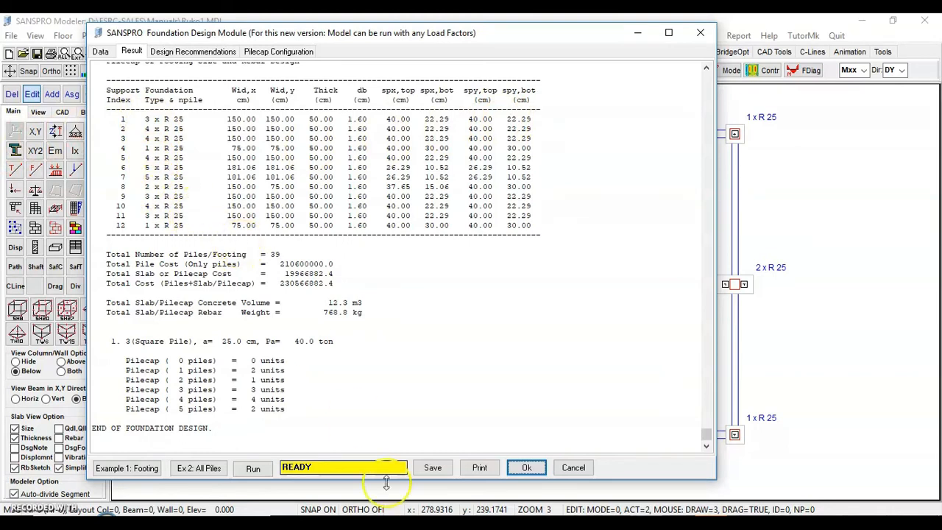
click(523, 466)
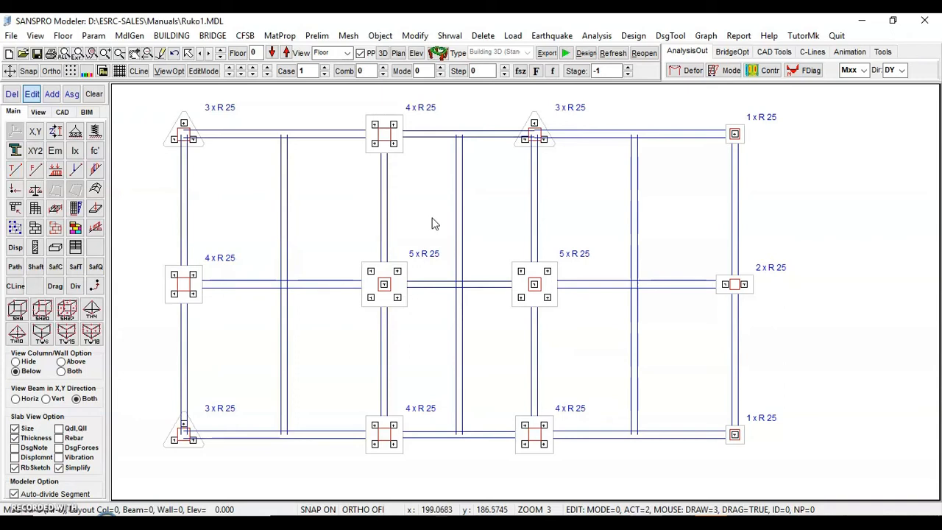
Open Foundation Design again, check the input data behind the square pile design, and close it with the settings accepted
click(416, 260)
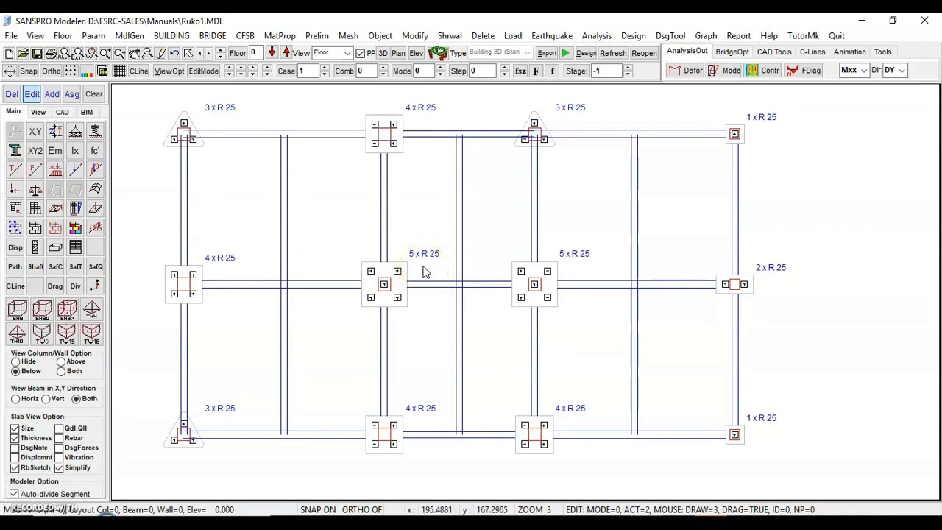
click(633, 35)
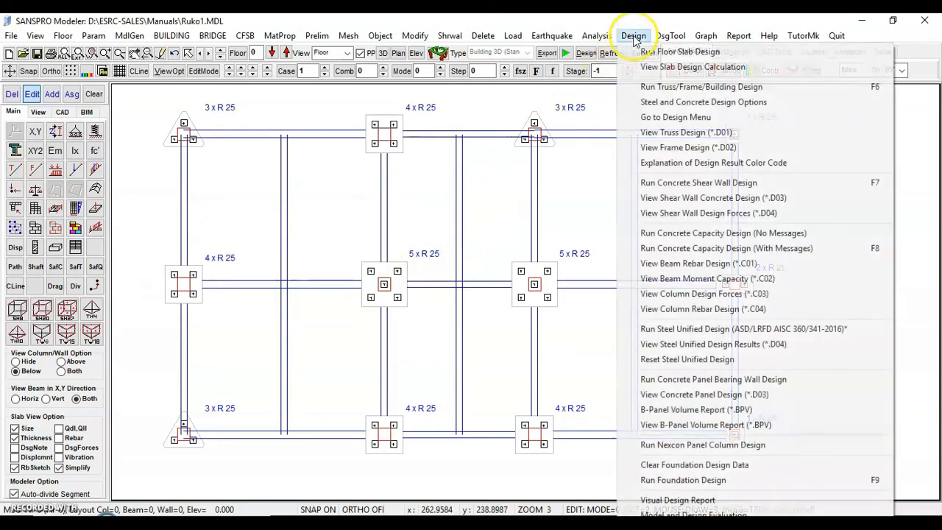
click(712, 480)
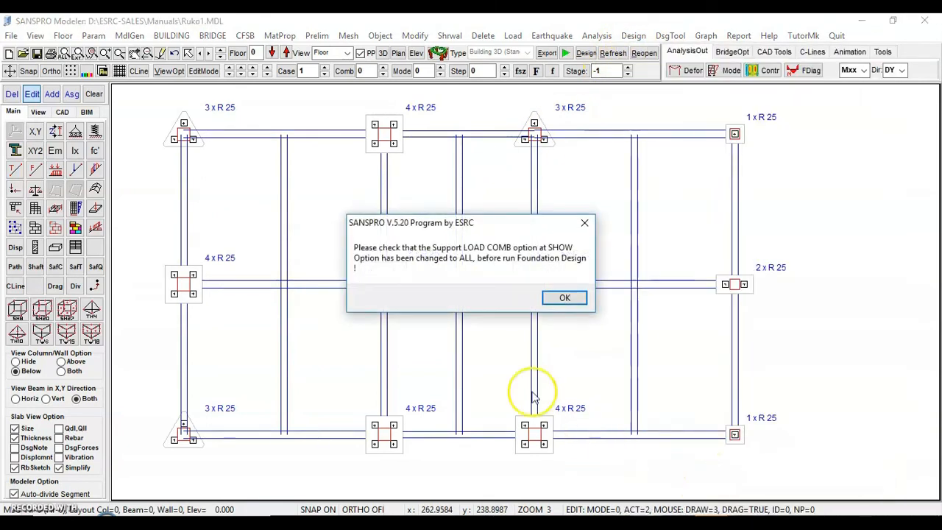
click(558, 300)
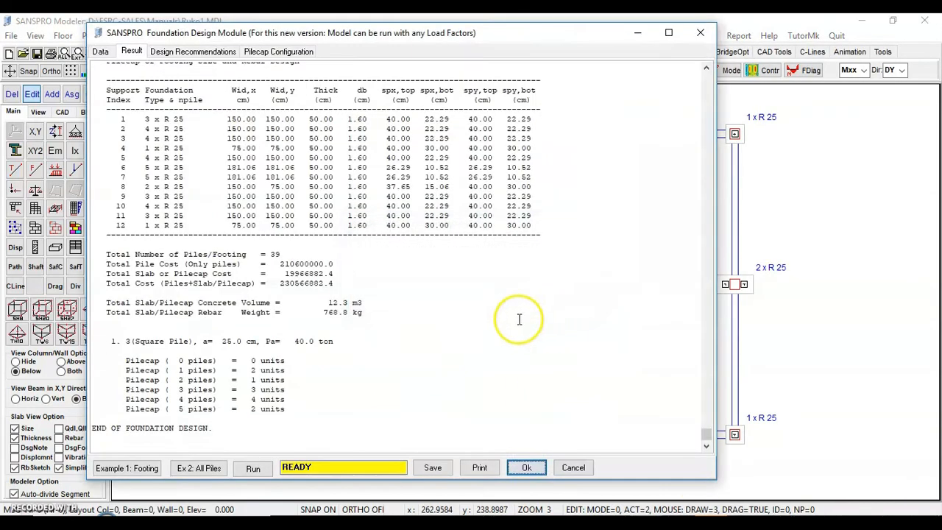
click(101, 51)
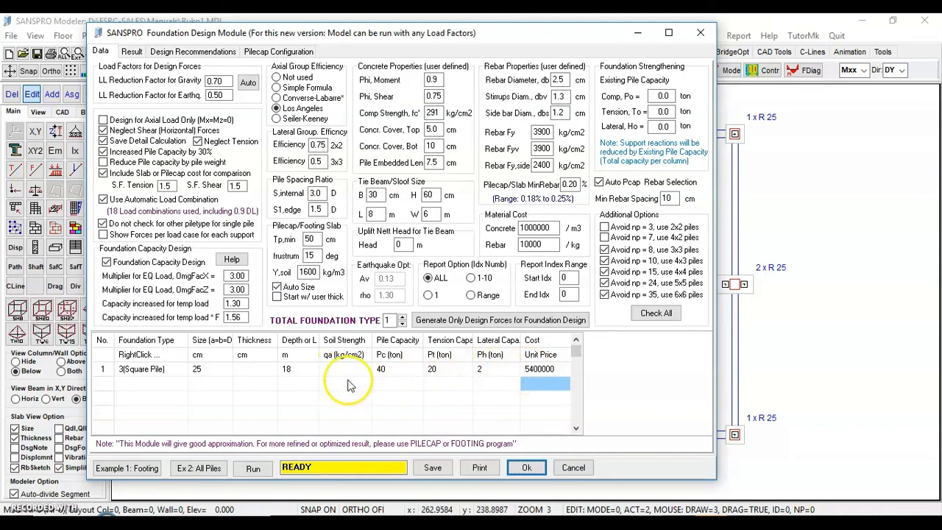
click(525, 468)
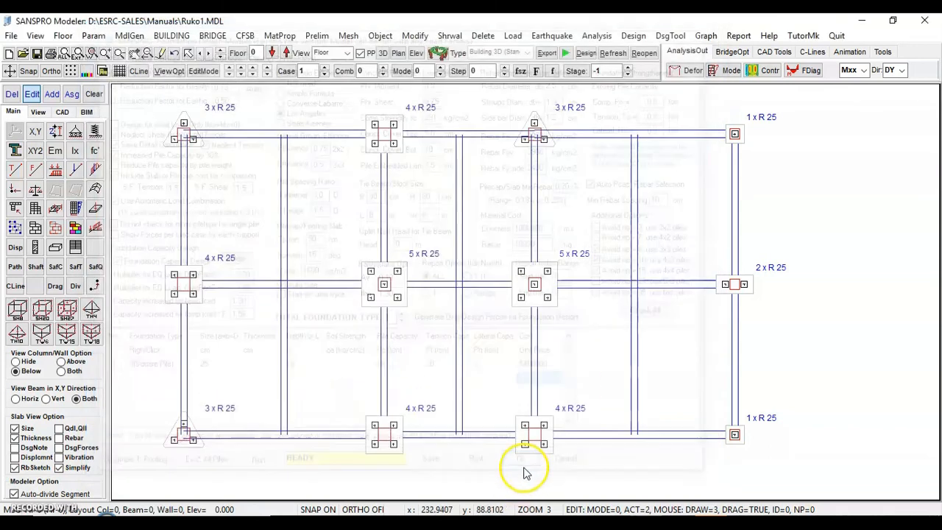